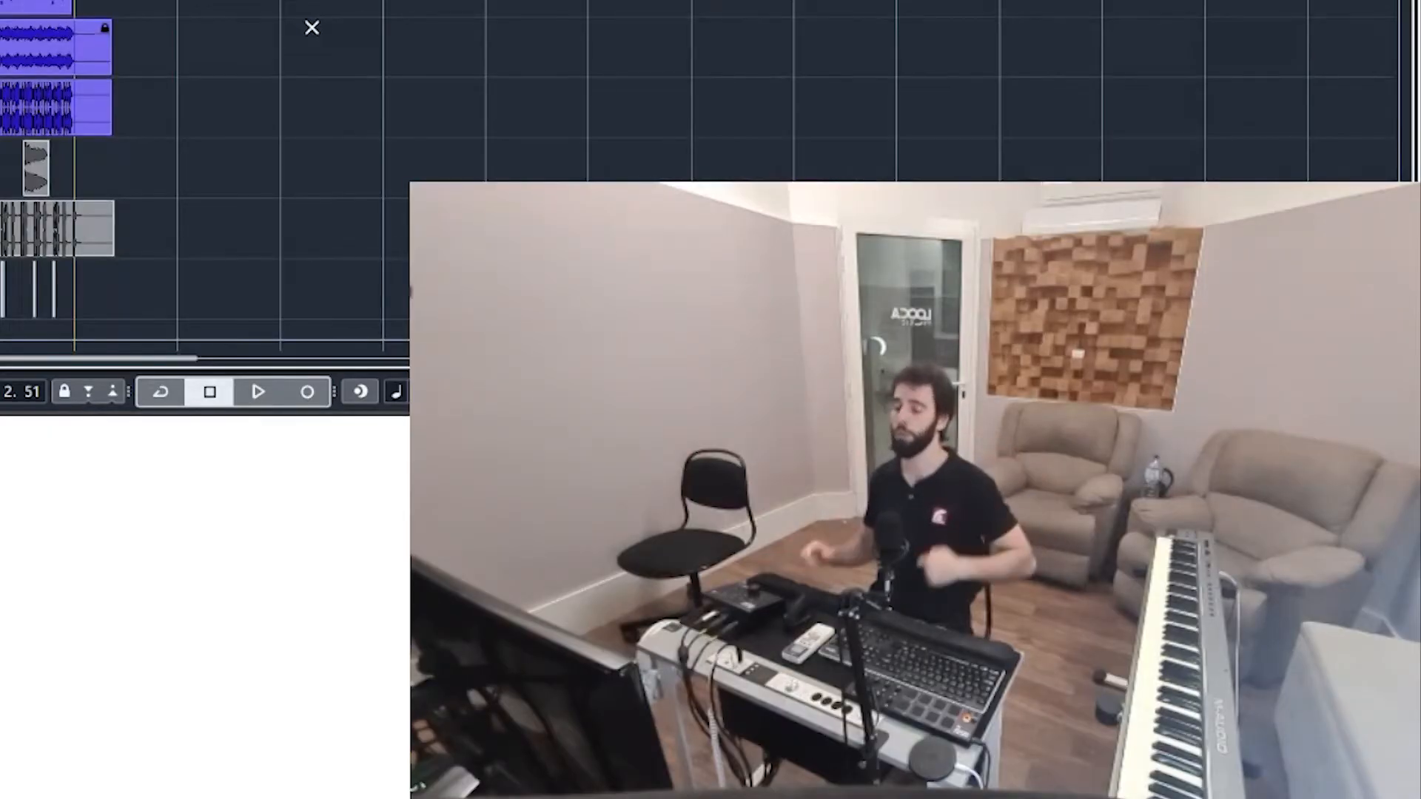
# - Review how the sound-effect, music and vocal tracks are arranged across the song's sections
pyautogui.rightClick(859, 330)
pyautogui.click(794, 330)
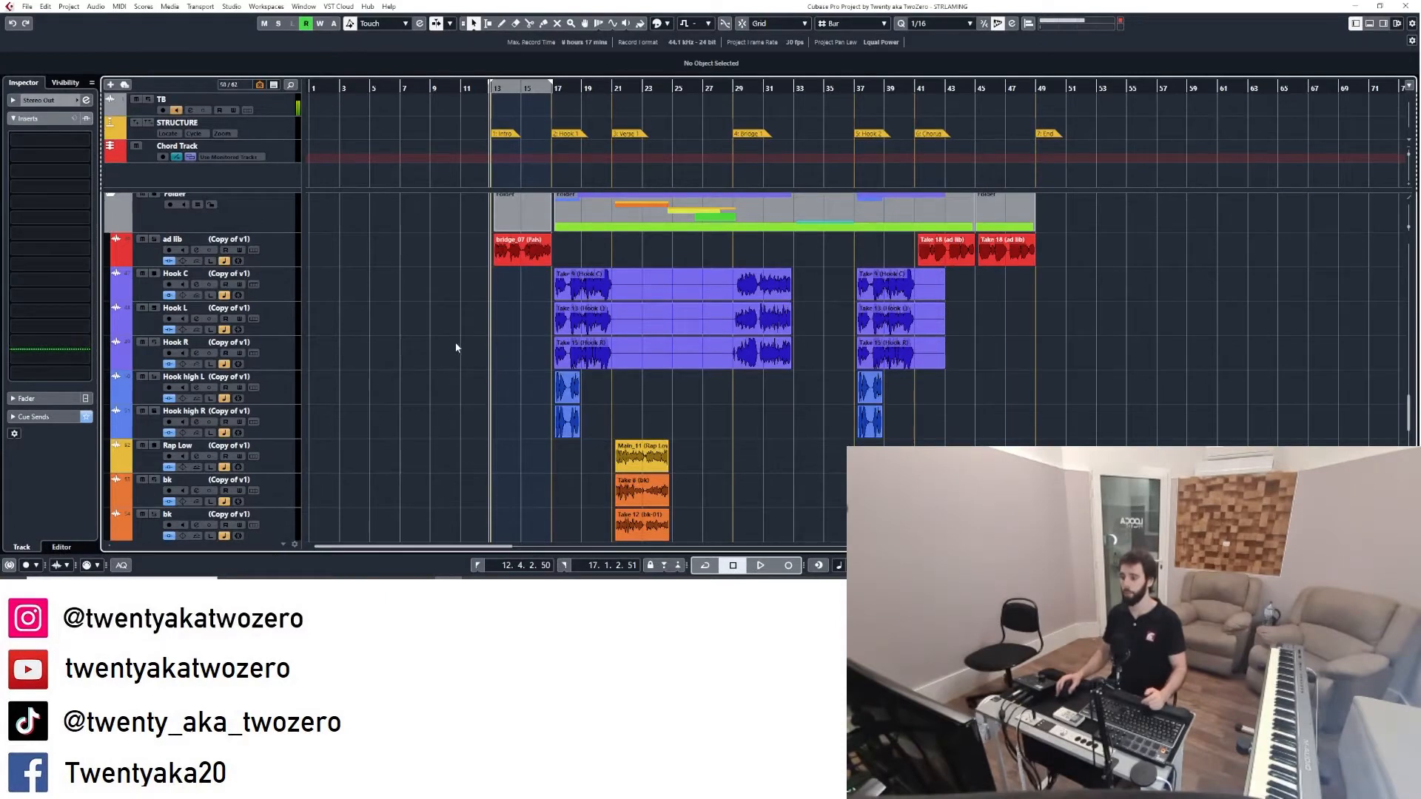
pyautogui.press('h')
pyautogui.press('h')
pyautogui.press('g')
pyautogui.hotkey('shift', 'g')
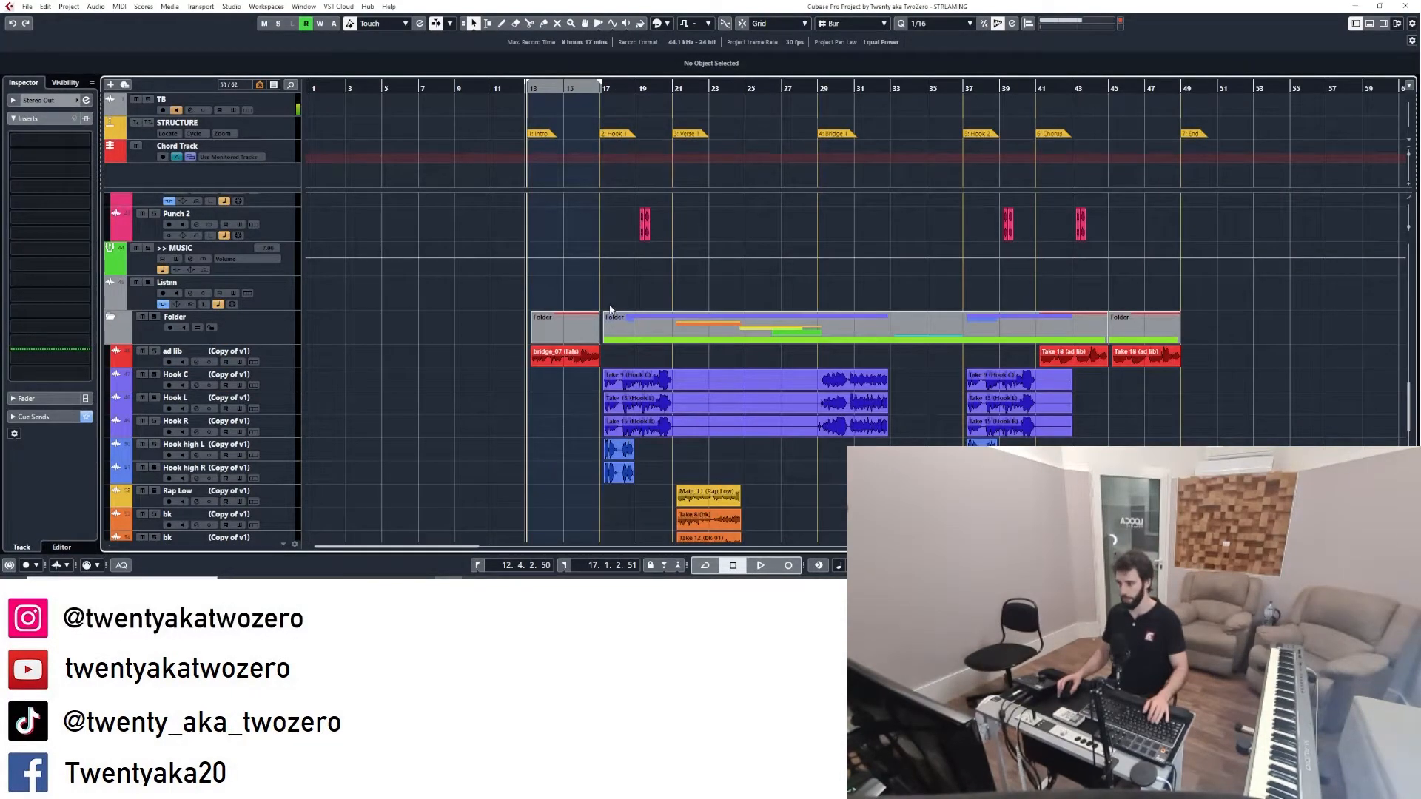
pyautogui.scroll(15, 612, 312)
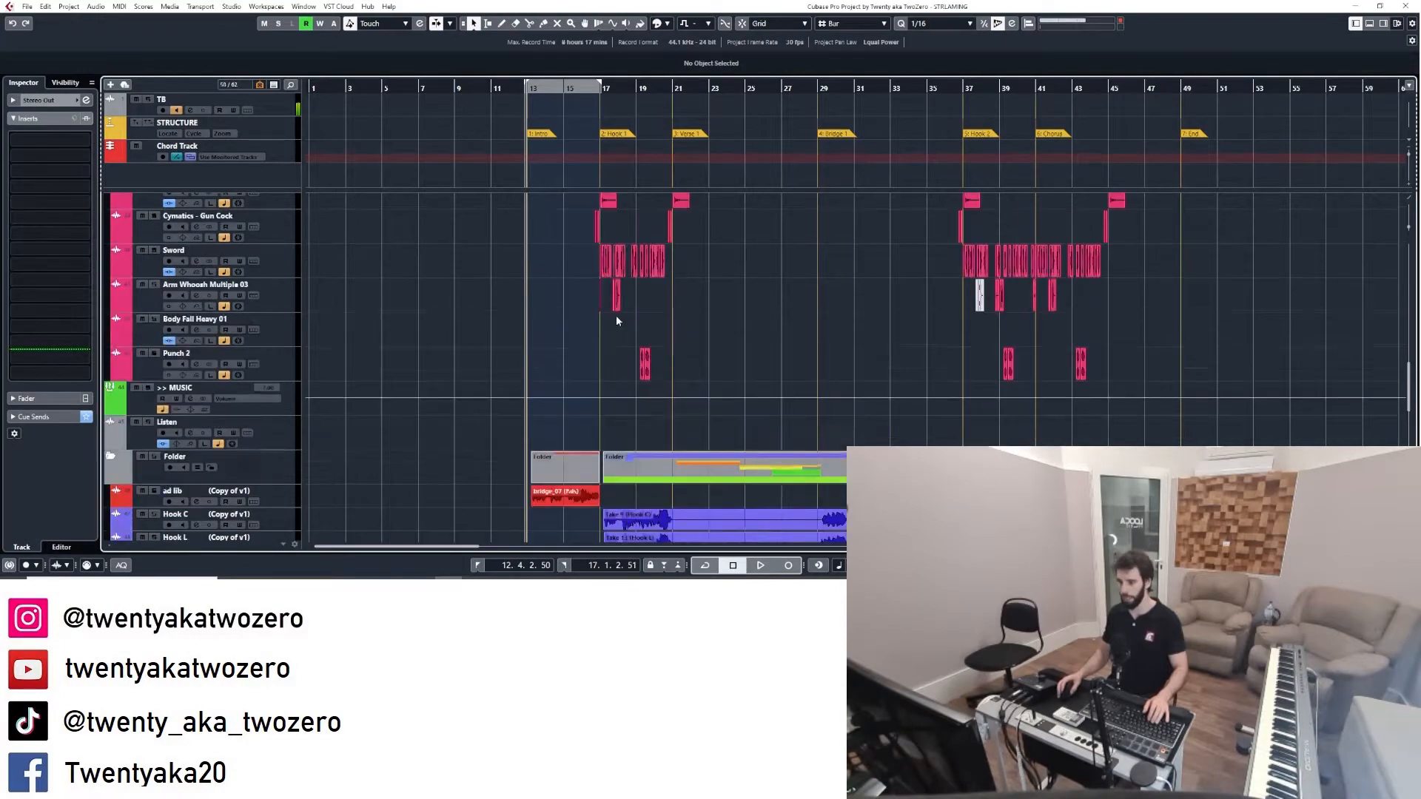
pyautogui.scroll(4, 586, 294)
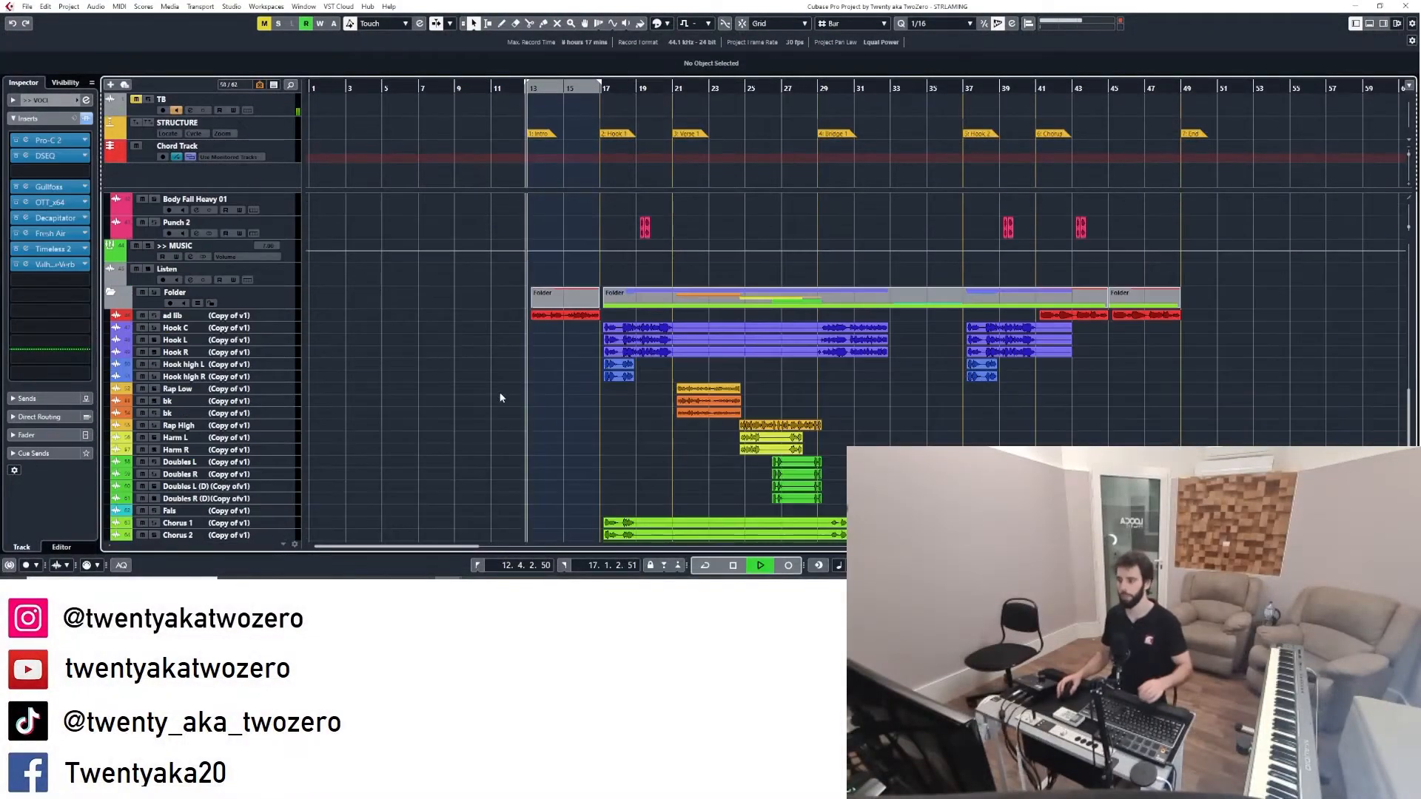
pyautogui.scroll(-3, 499, 377)
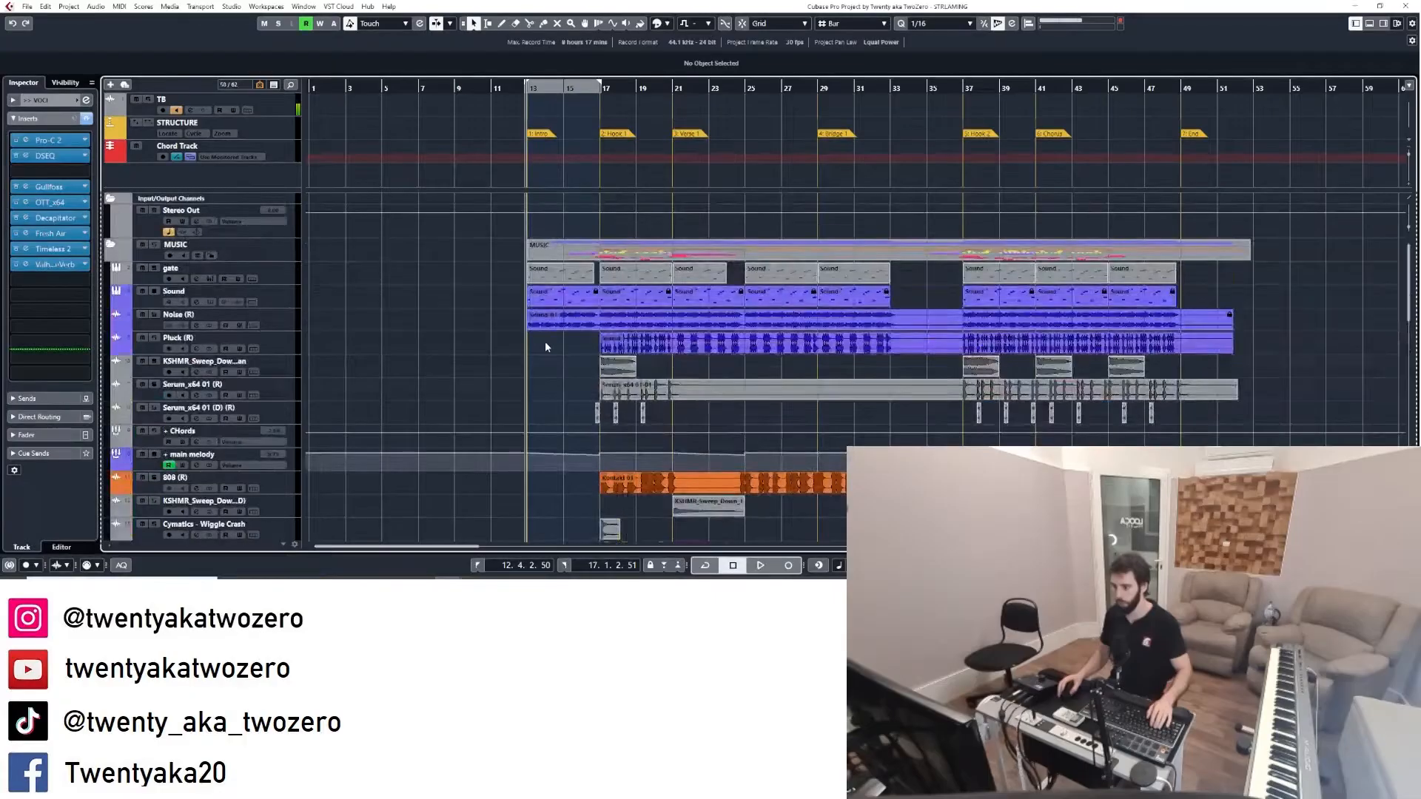
pyautogui.scroll(5, 545, 340)
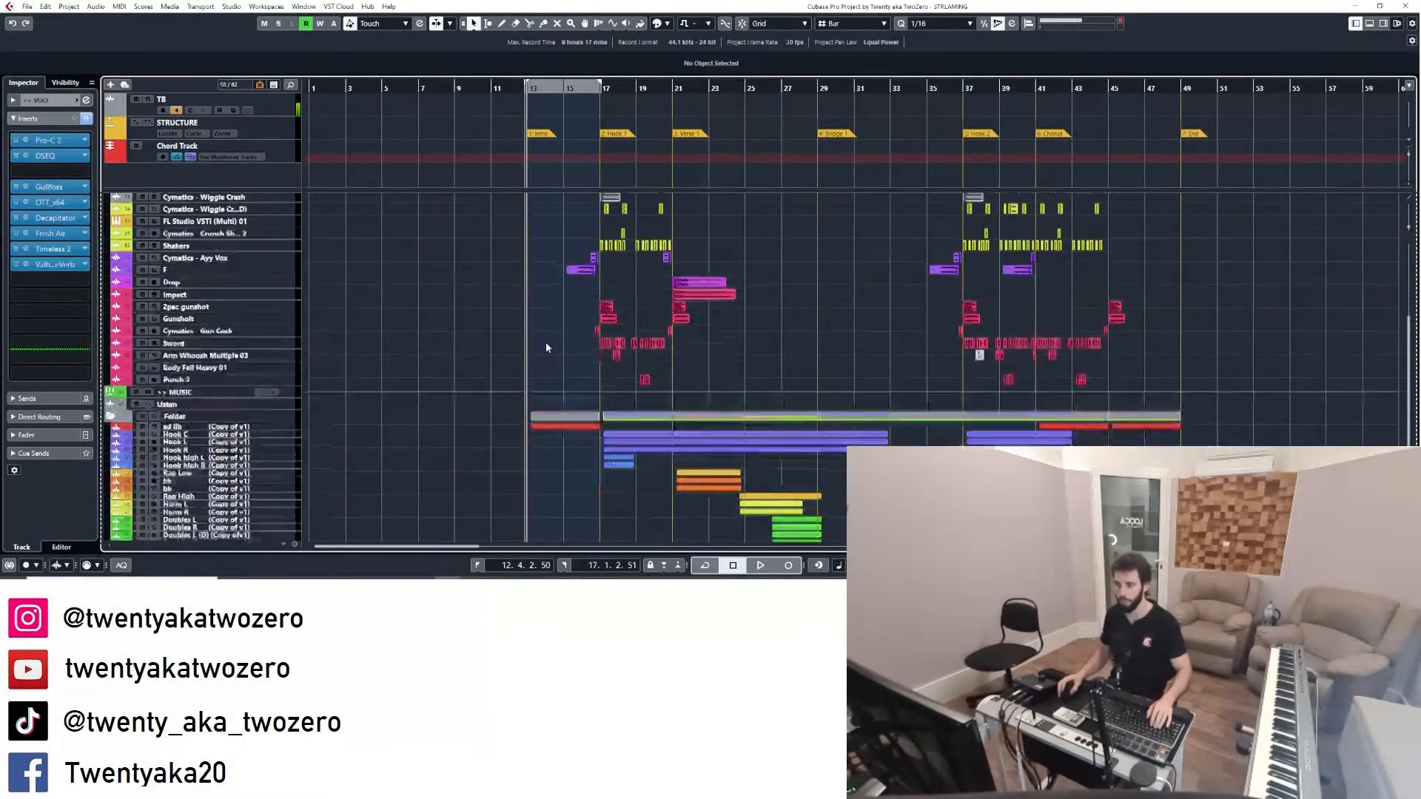
# - Examine the pitch segments of the bridge_07 ad lib clip up close, selecting the short A#3 note just after 16.4
pyautogui.hotkey('shift', 'h')
pyautogui.click(546, 348)
pyautogui.scroll(-8, 551, 350)
pyautogui.hotkey('shift', 'h')
pyautogui.press('h')
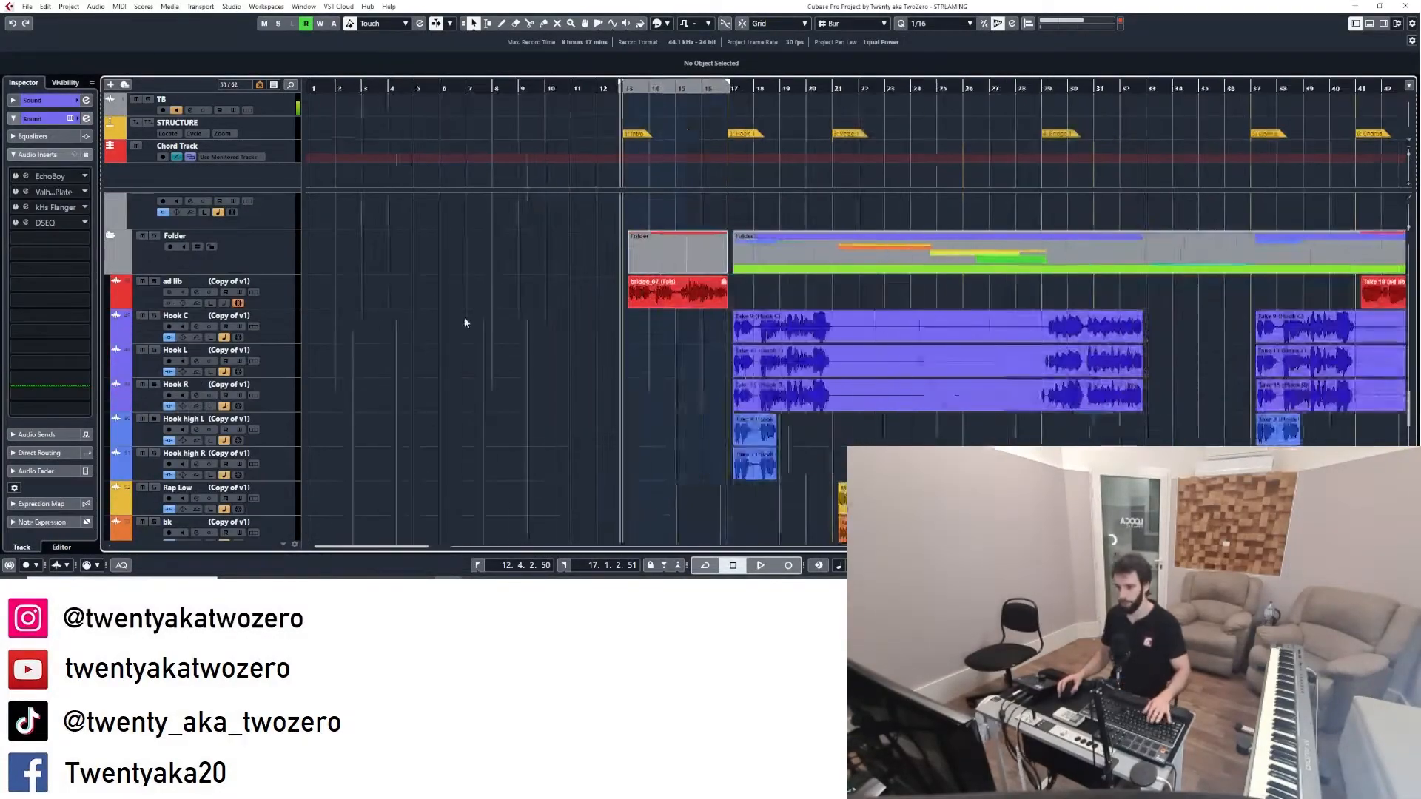
pyautogui.press('g')
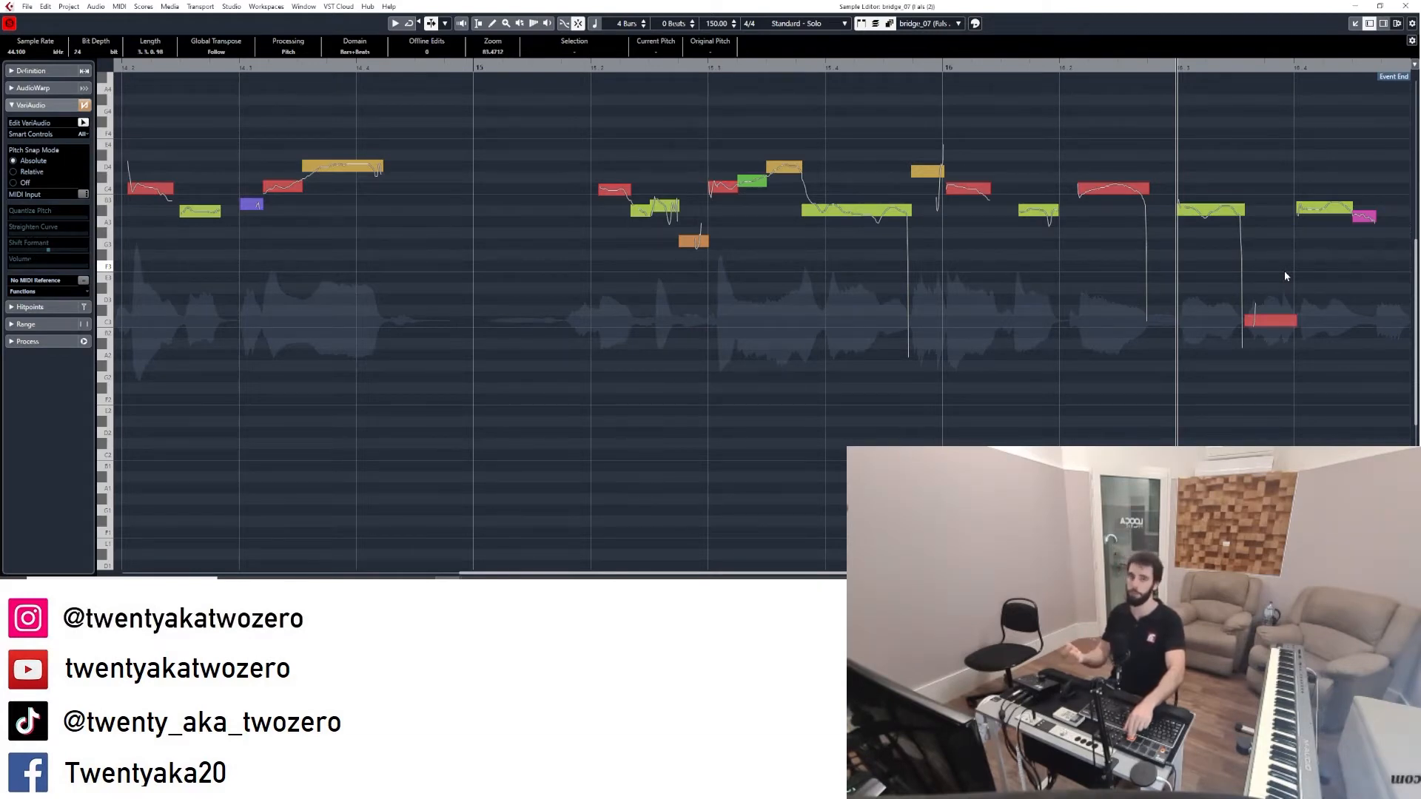
pyautogui.press('h')
pyautogui.press('h')
pyautogui.press('h')
pyautogui.press('h')
pyautogui.press('h')
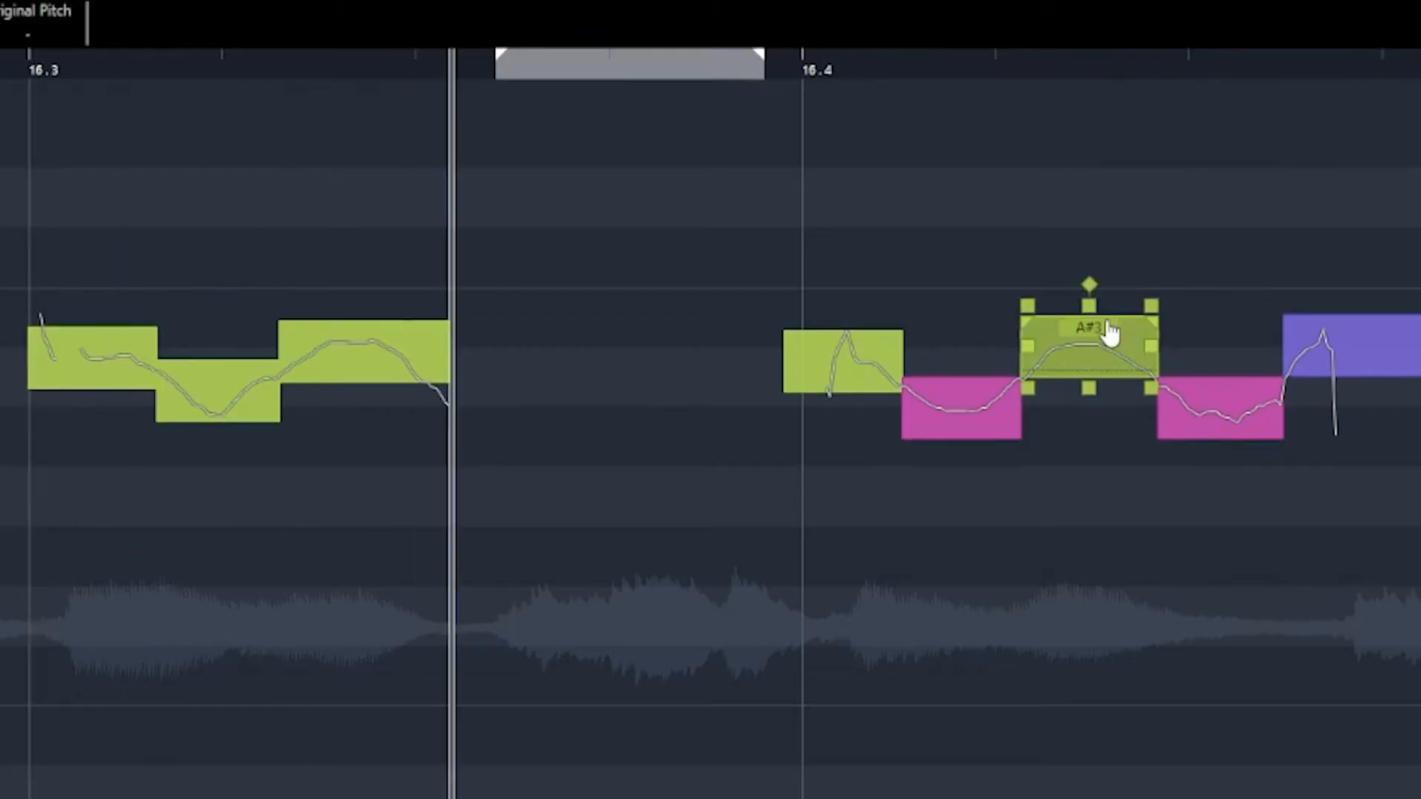
pyautogui.click(1110, 333)
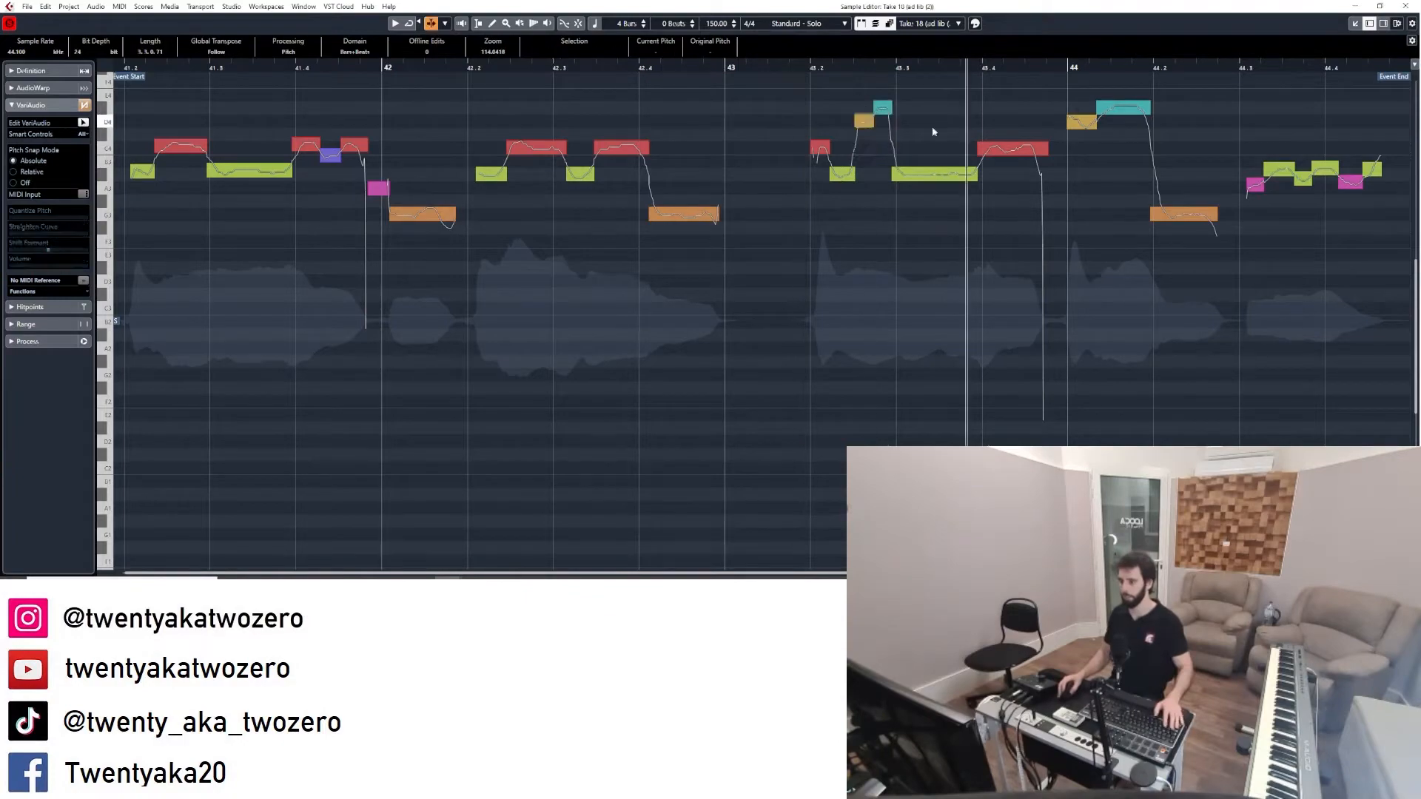
# - Shift the pitch of several note segments around bars 43 and 44 in the Take 18 ad lib clip
pyautogui.moveTo(958, 174); pyautogui.dragTo(958, 213)
pyautogui.press('h')
pyautogui.moveTo(828, 245)
pyautogui.mouseDown()
pyautogui.moveTo(828, 208)
pyautogui.moveTo(859, 198)
pyautogui.mouseUp()
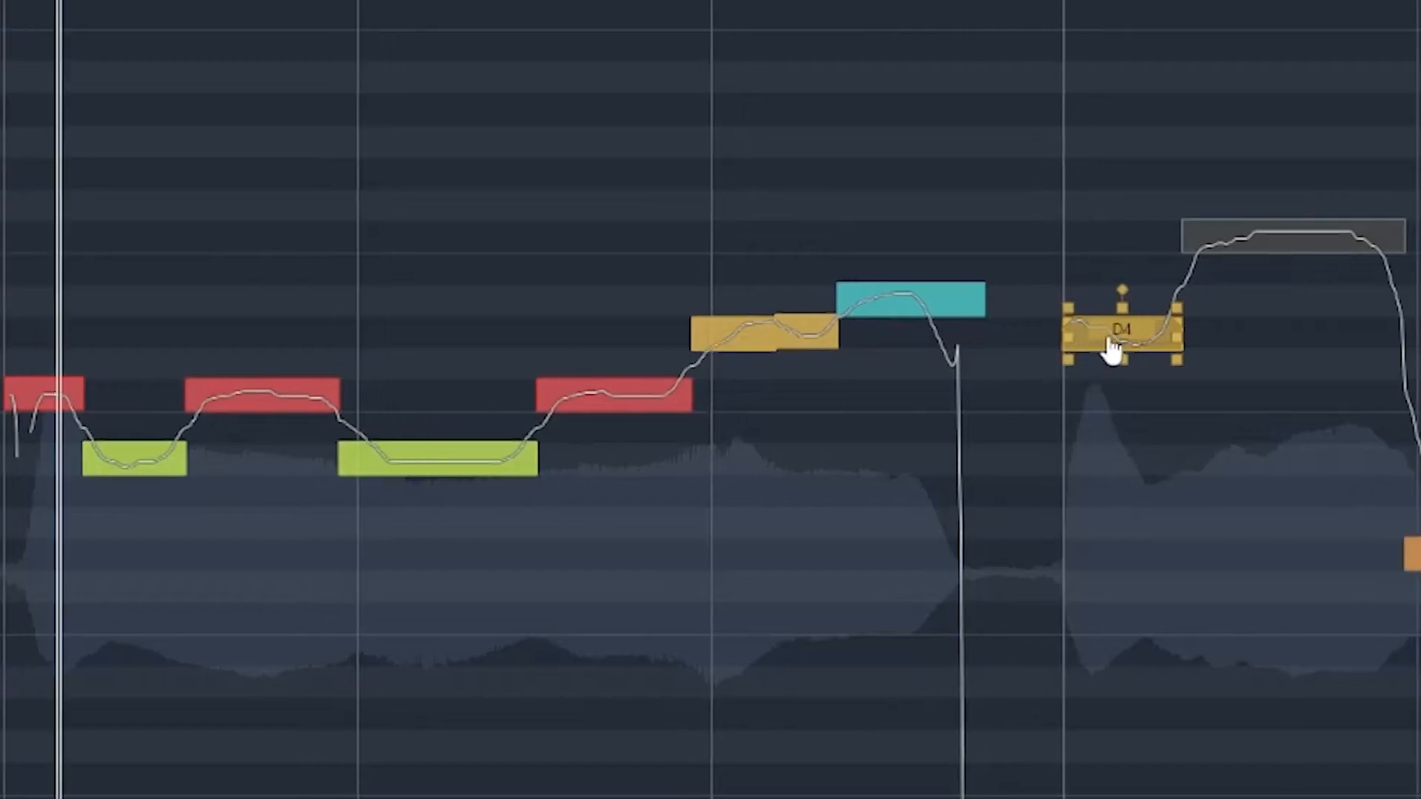
pyautogui.moveTo(940, 224); pyautogui.dragTo(943, 211)
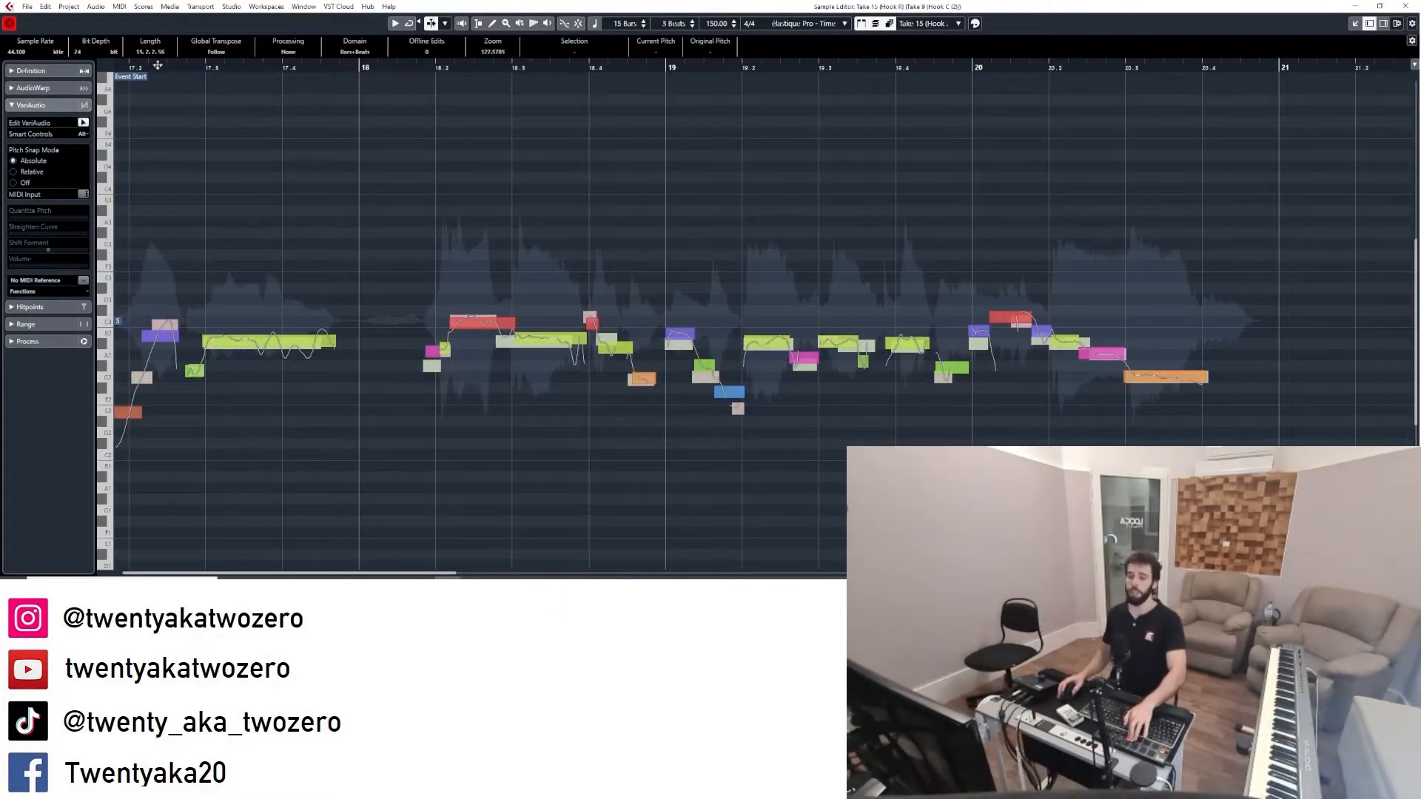
# - Inspect the opening notes of the Take 15 Hook R clip around 17.2 to 17.4 against the overlaid Hook C take
pyautogui.click(149, 68)
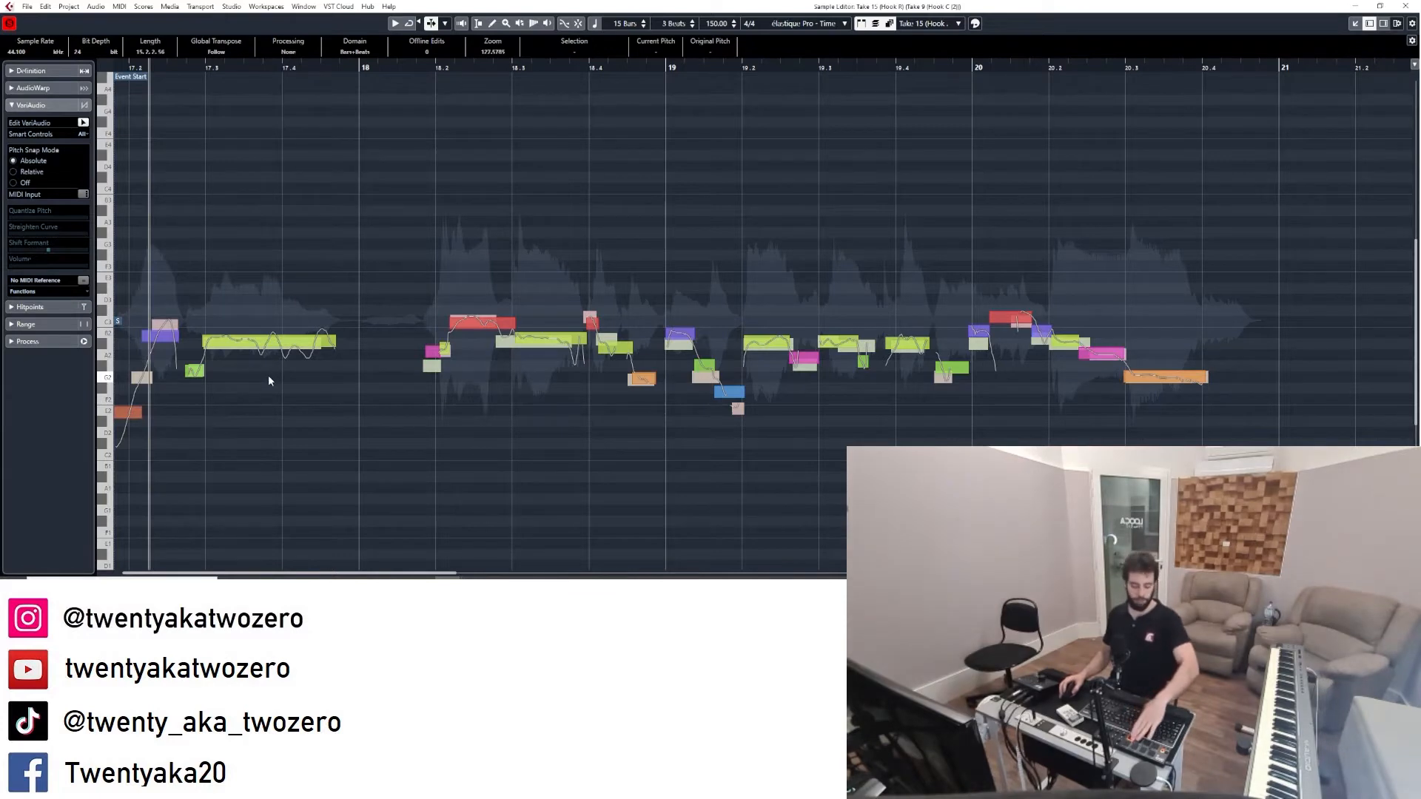
pyautogui.press('h')
pyautogui.press('h')
pyautogui.press('h')
pyautogui.press('h')
pyautogui.press('h')
pyautogui.press('h')
pyautogui.press('h')
pyautogui.press('h')
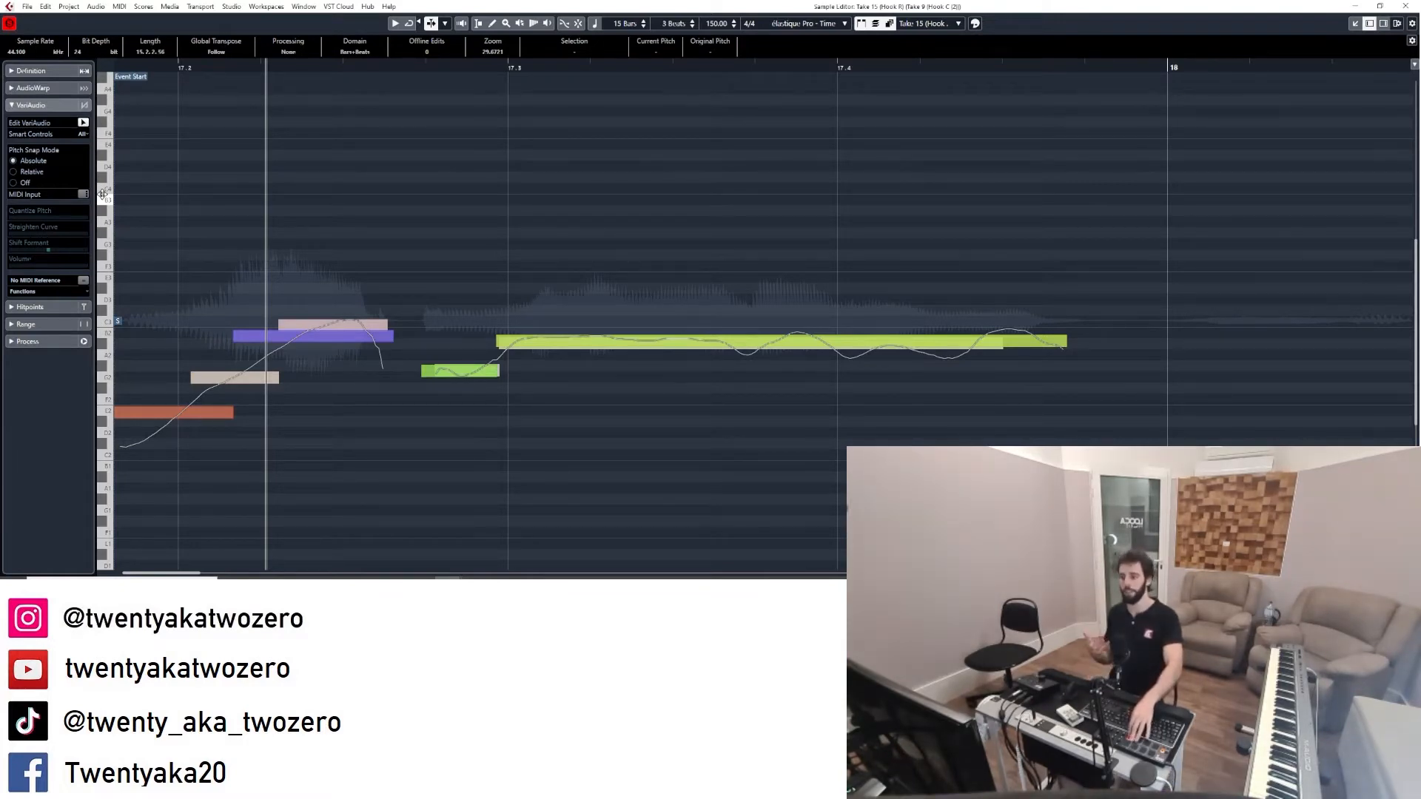
pyautogui.click(873, 344)
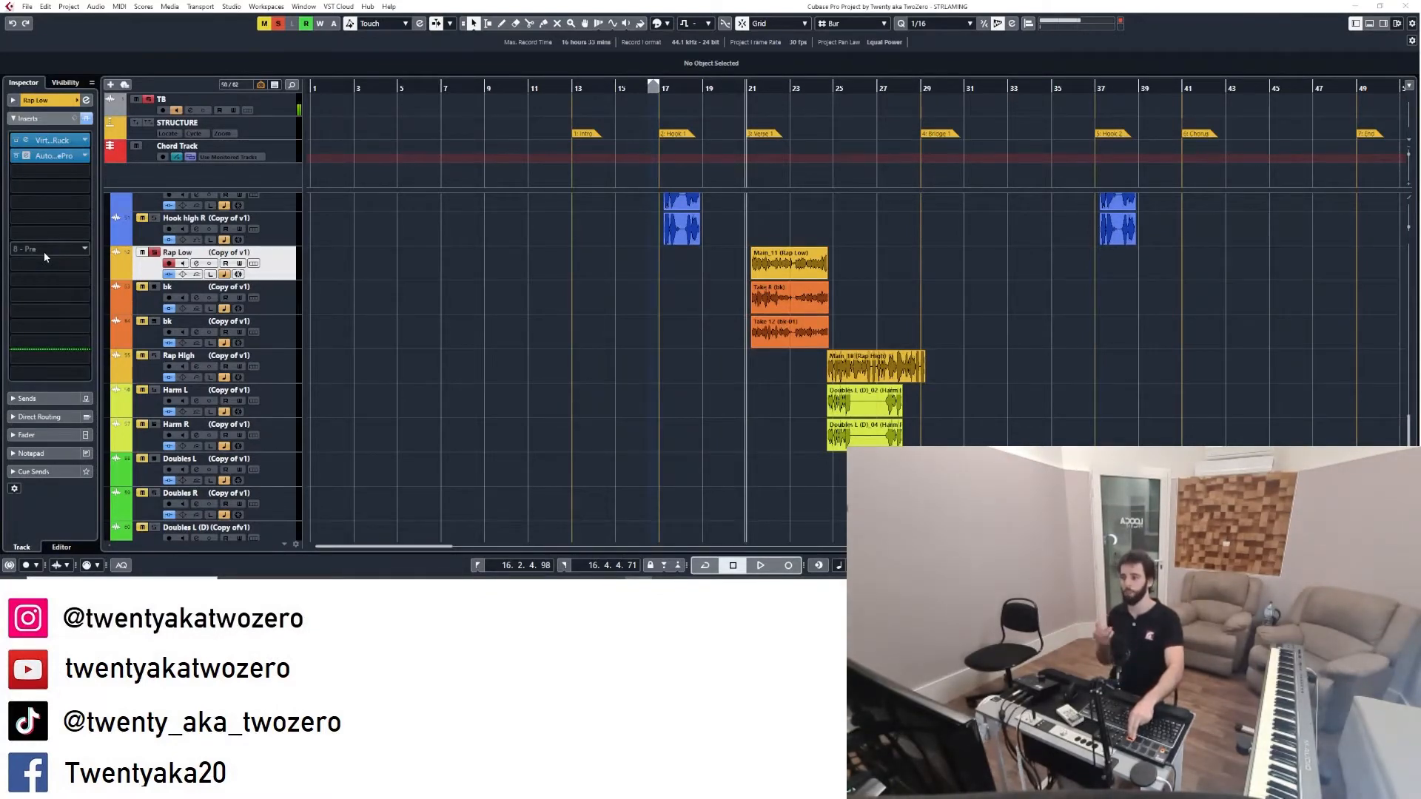
# - Open Auto-Tune Pro on the Rap Low track and adjust its Flex-Tune amount
pyautogui.click(52, 156)
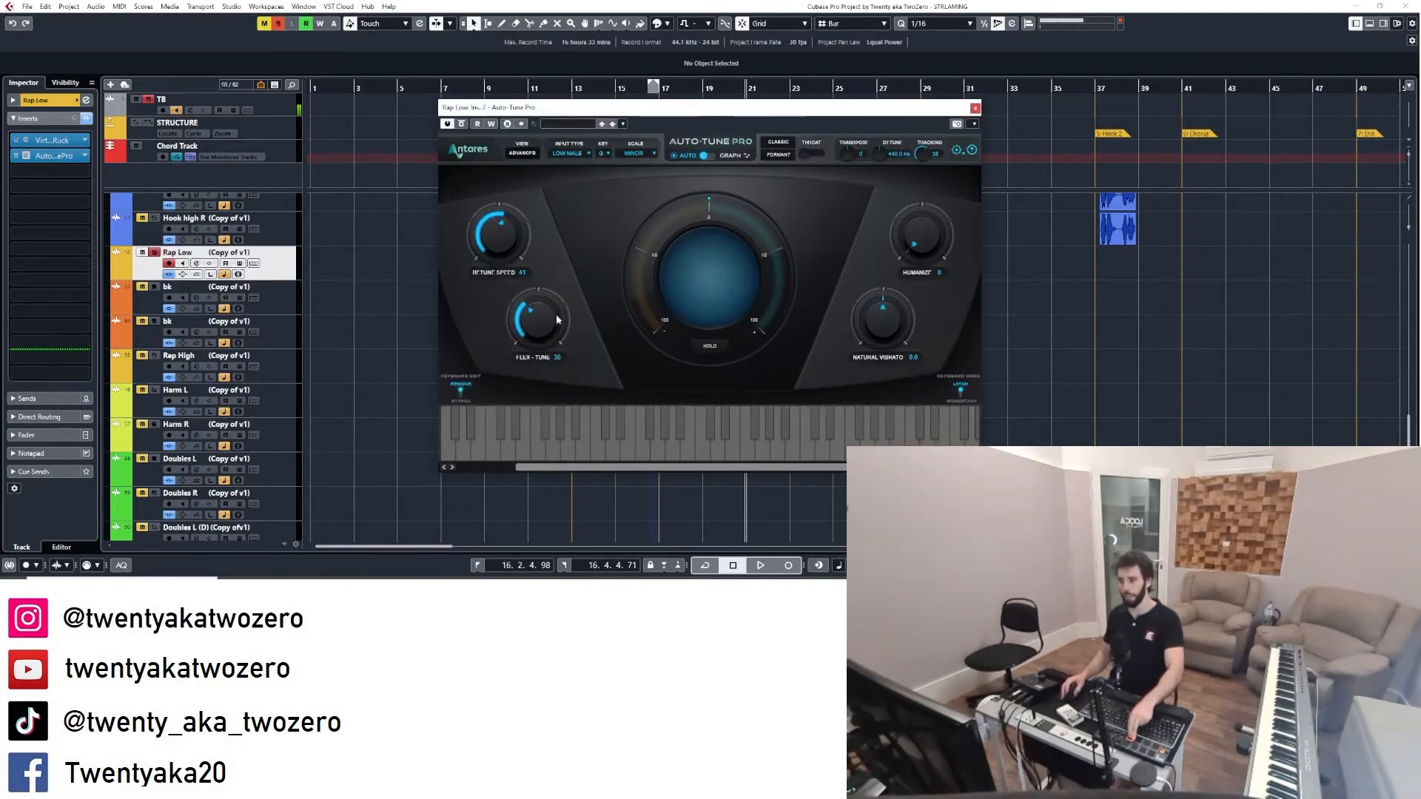
pyautogui.moveTo(557, 320); pyautogui.dragTo(550, 323)
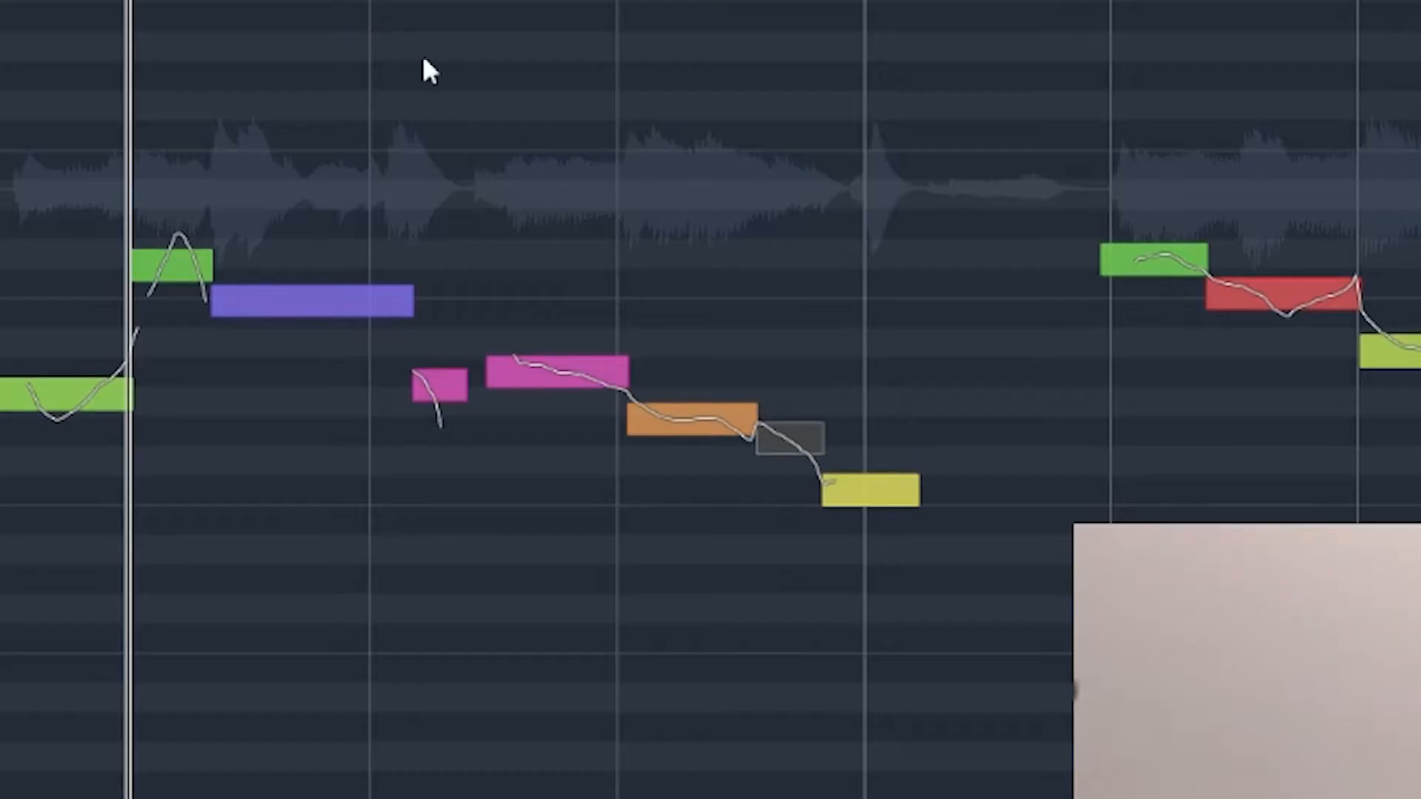
# - Retune the note segment just after 22.4 in the Main_11 Rap Low clip and audition the phrase
pyautogui.moveTo(644, 283); pyautogui.dragTo(739, 437)
pyautogui.click(753, 237)
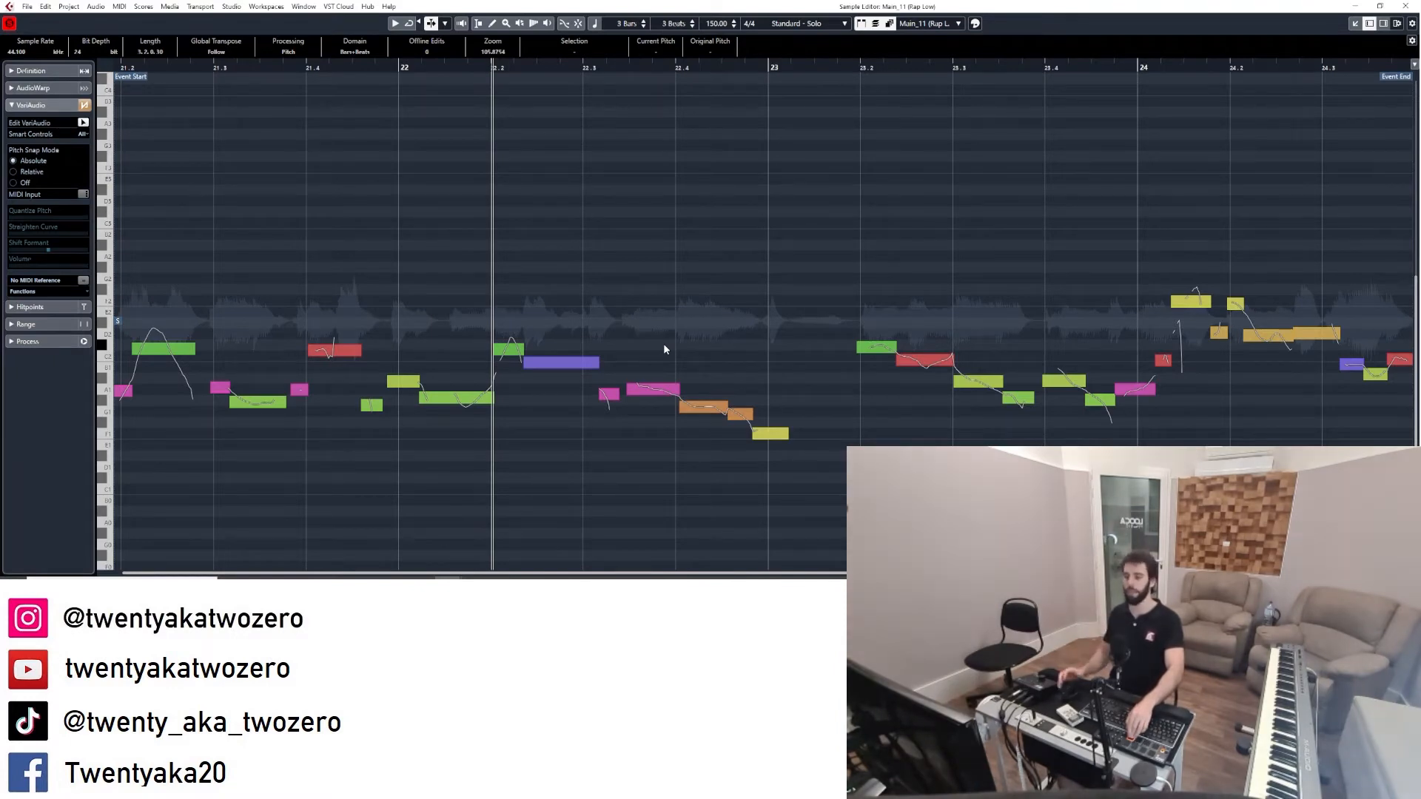
pyautogui.click(726, 398)
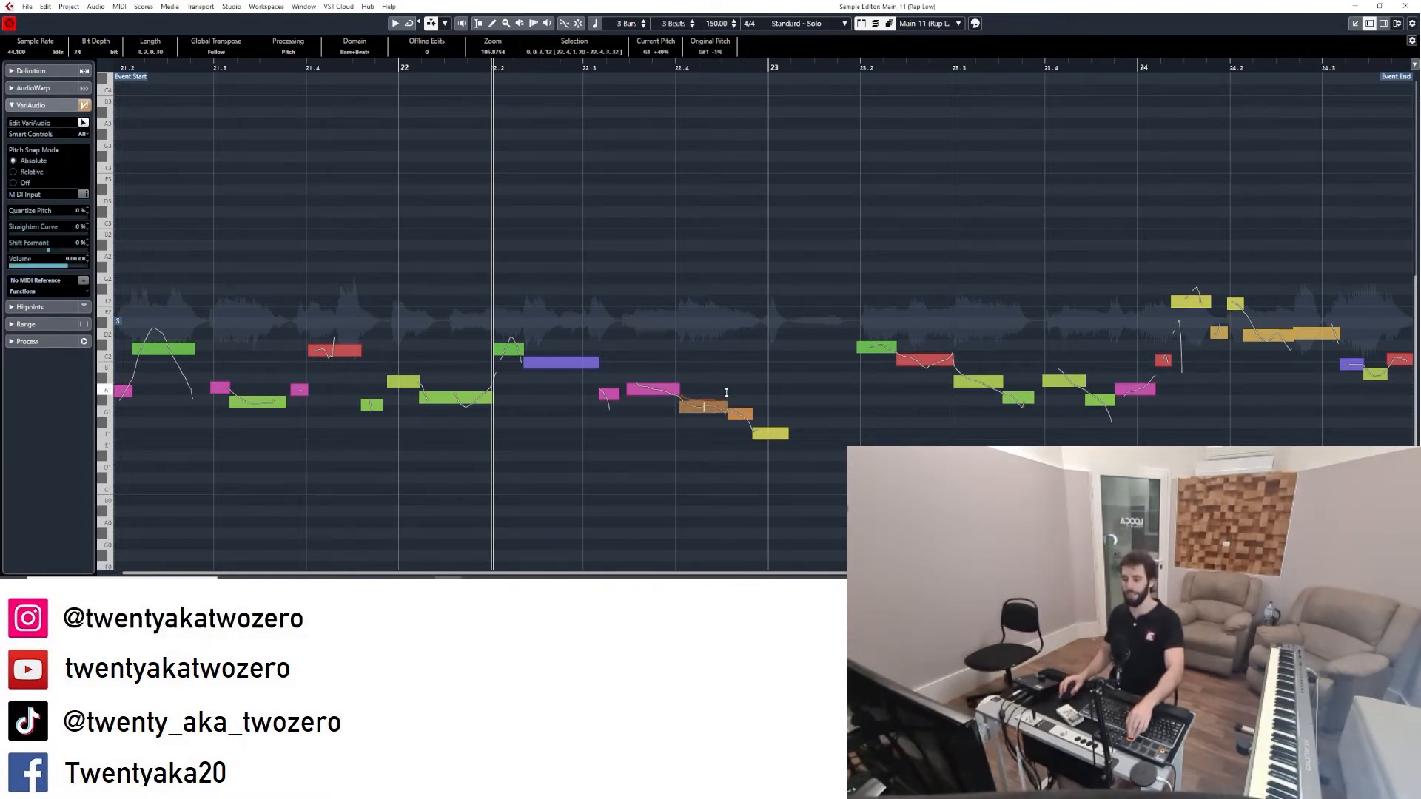
pyautogui.moveTo(727, 390); pyautogui.dragTo(726, 388)
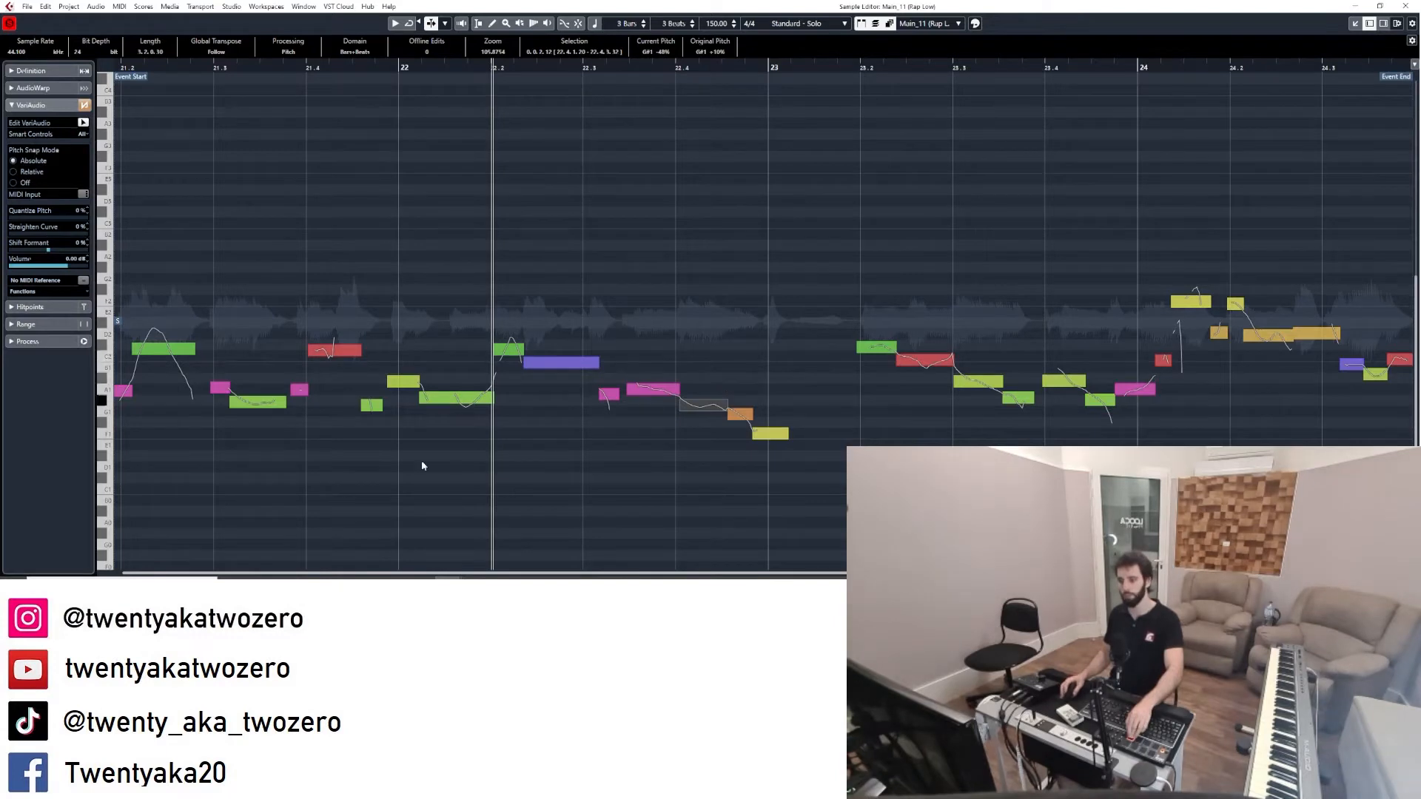
pyautogui.press('space')
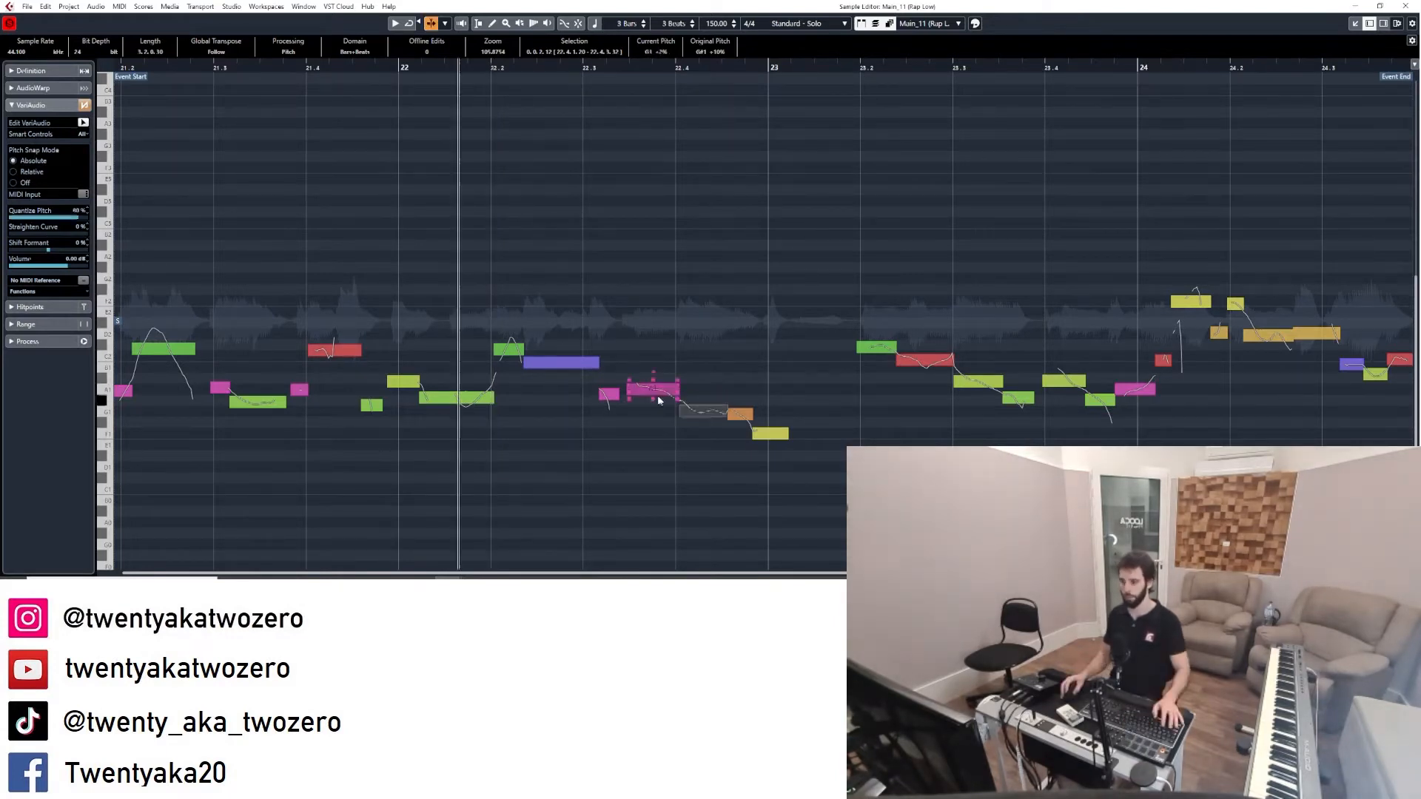
pyautogui.click(656, 392)
pyautogui.click(815, 361)
pyautogui.scroll(1, 846, 337)
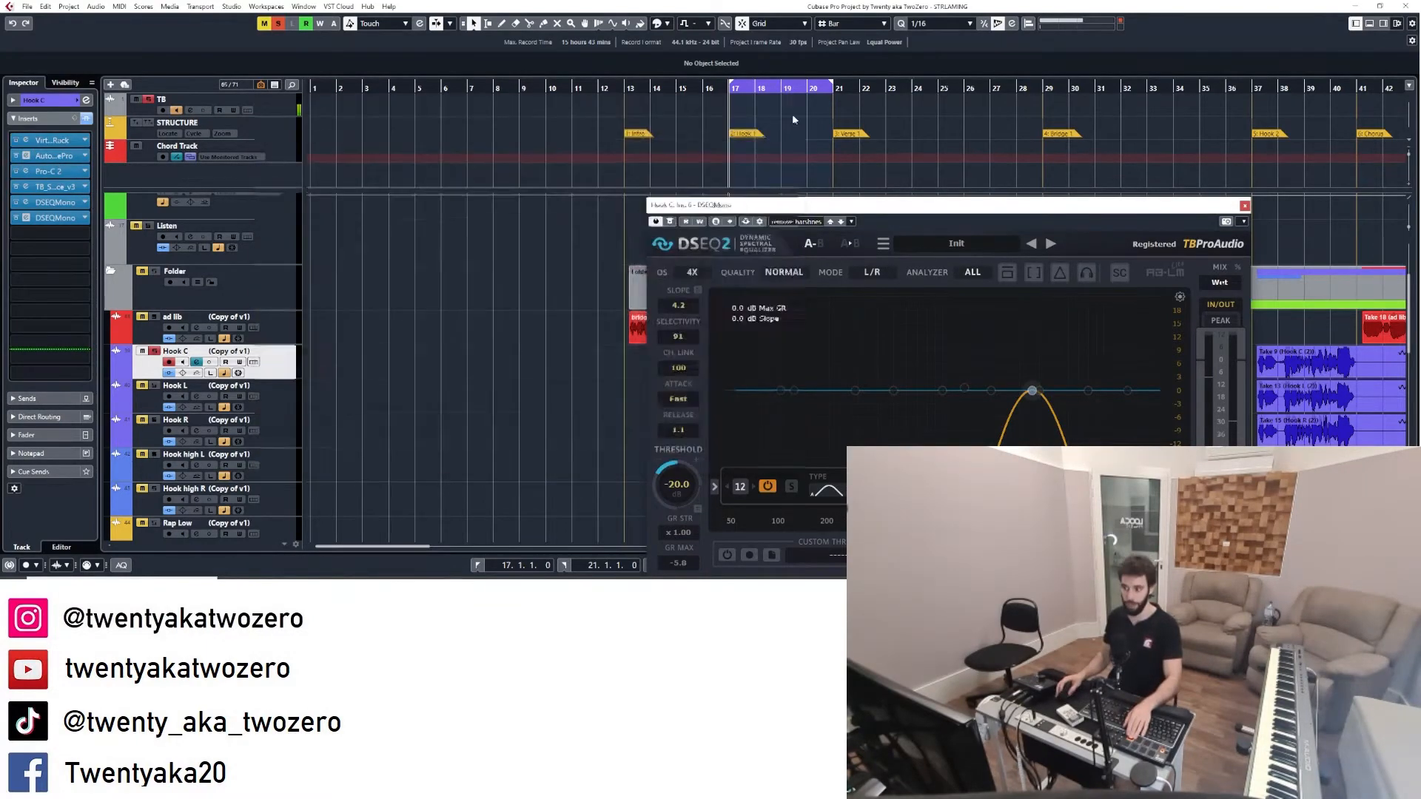
# - Inspect the Pro-C 2, TB Sibalance and DSEQMono inserts on the Hook C track one after another
pyautogui.click(46, 170)
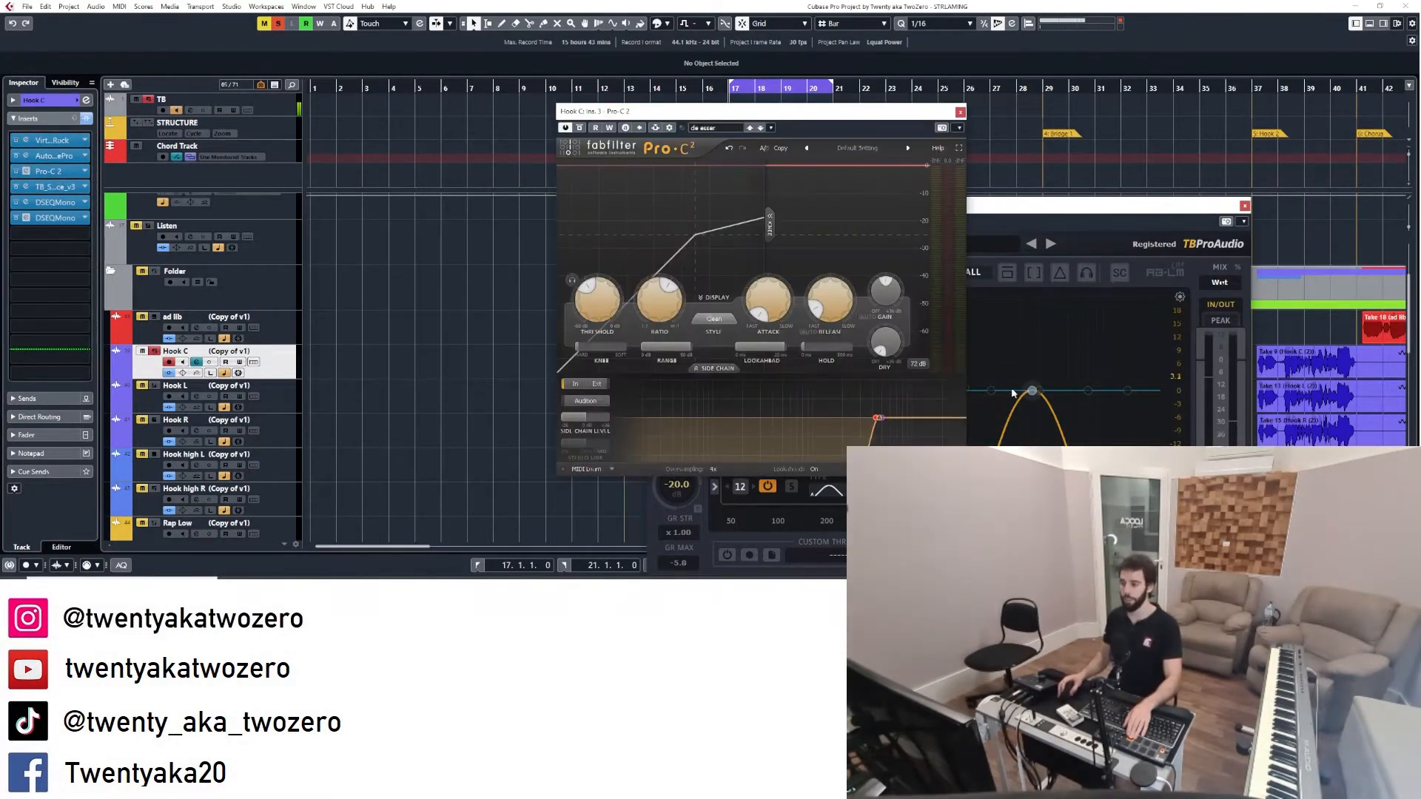
pyautogui.click(960, 112)
pyautogui.click(63, 187)
pyautogui.moveTo(926, 240); pyautogui.dragTo(844, 214)
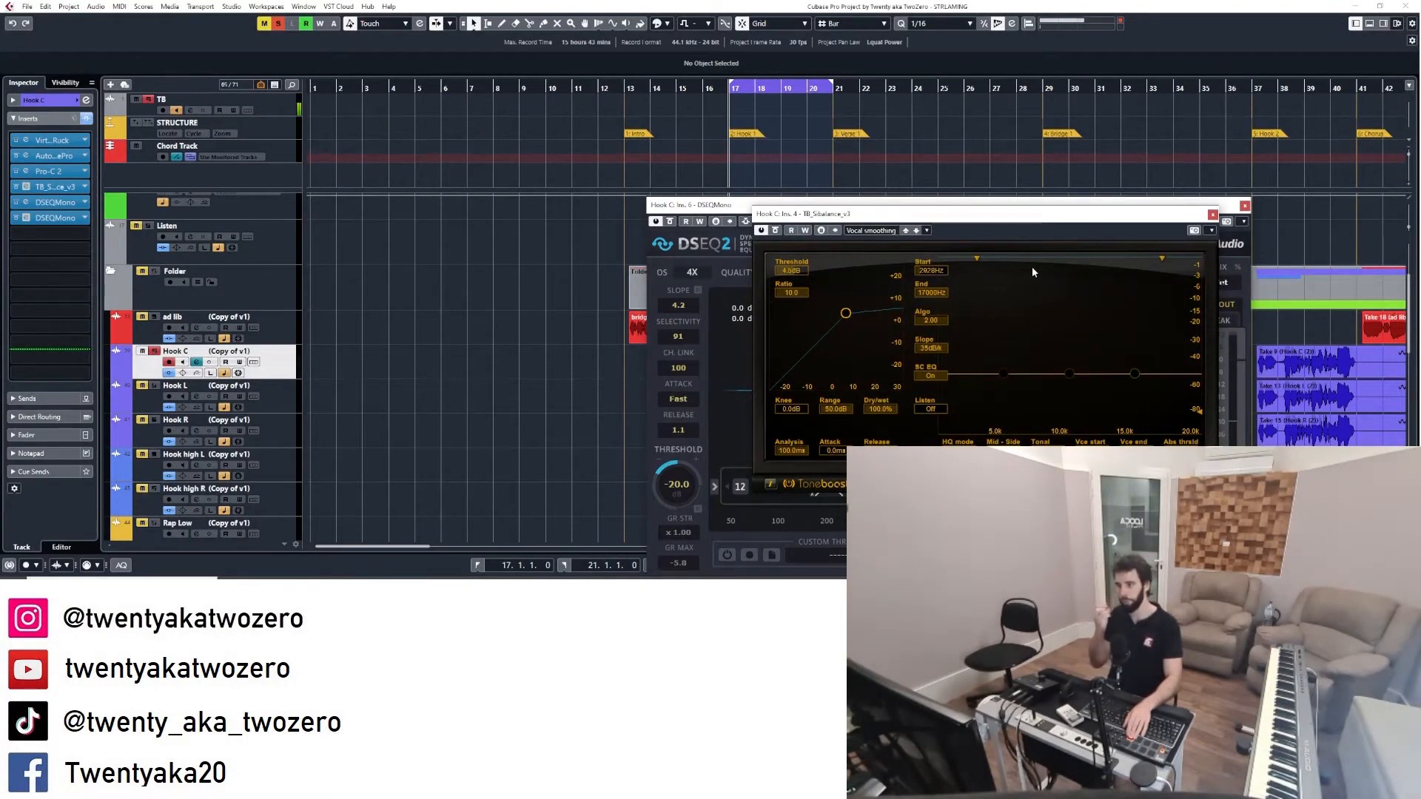
pyautogui.moveTo(833, 203); pyautogui.dragTo(930, 124)
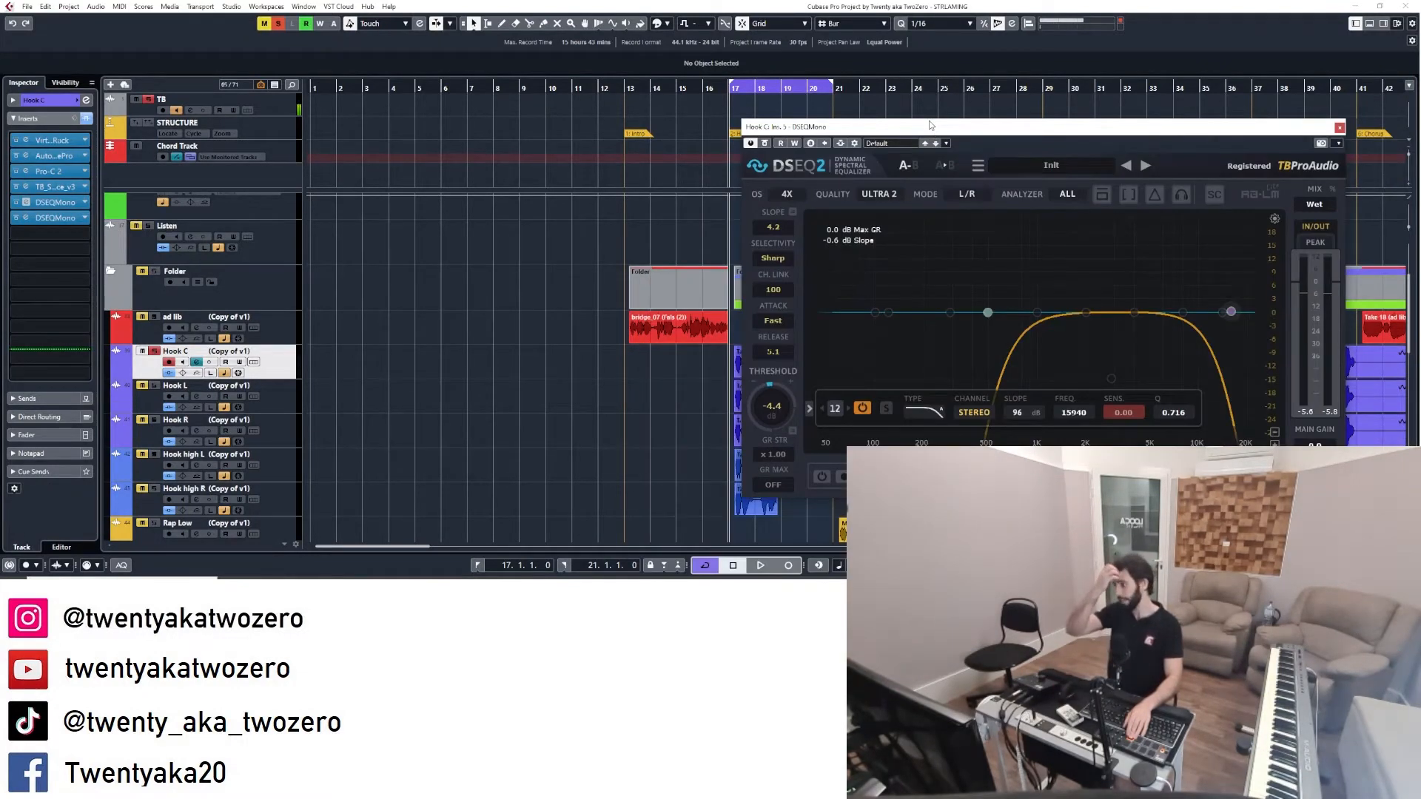
pyautogui.moveTo(930, 121); pyautogui.dragTo(902, 103)
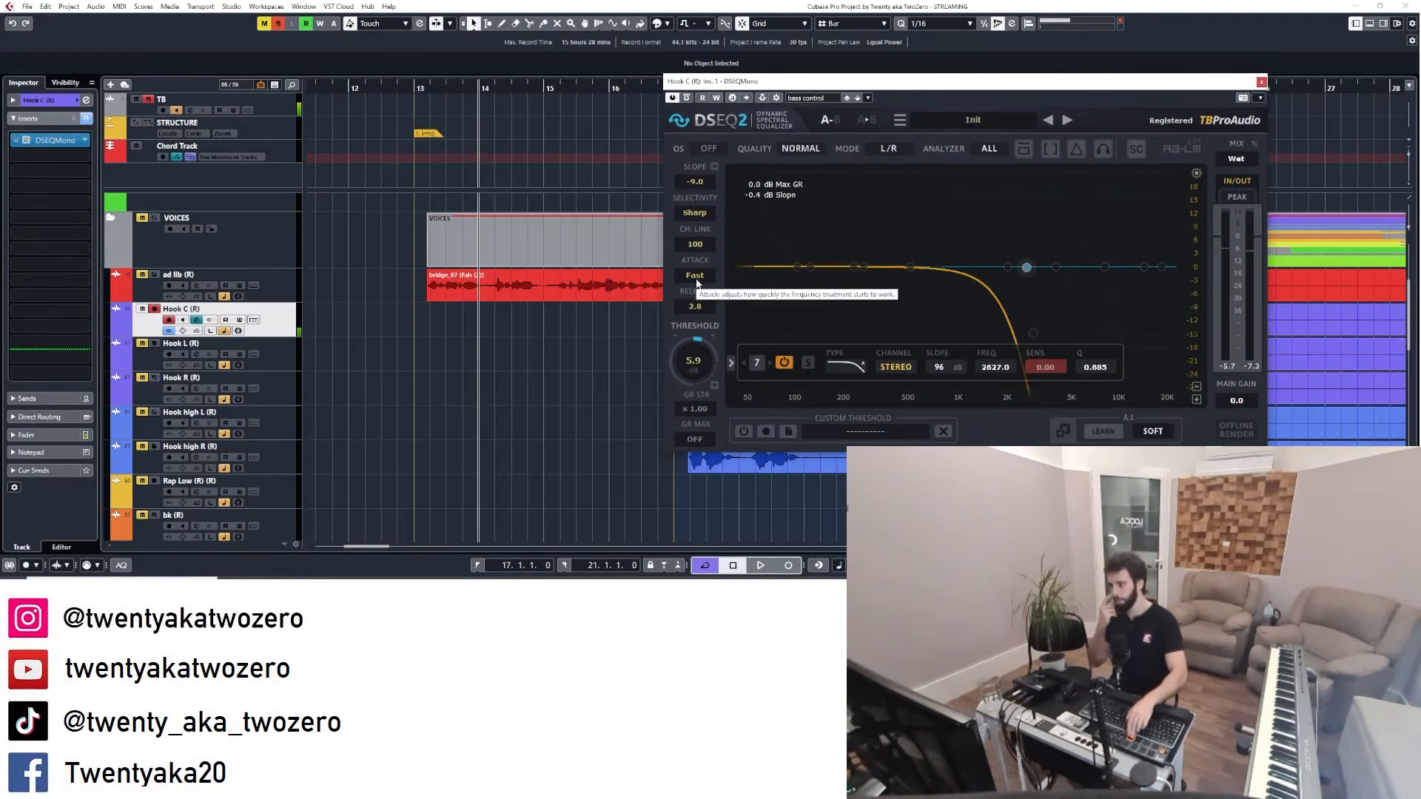
# - Adjust the attack in DSEQMono and raise the Recover amount in Gullfoss on the Hook C (R) track
pyautogui.scroll(5, 690, 361)
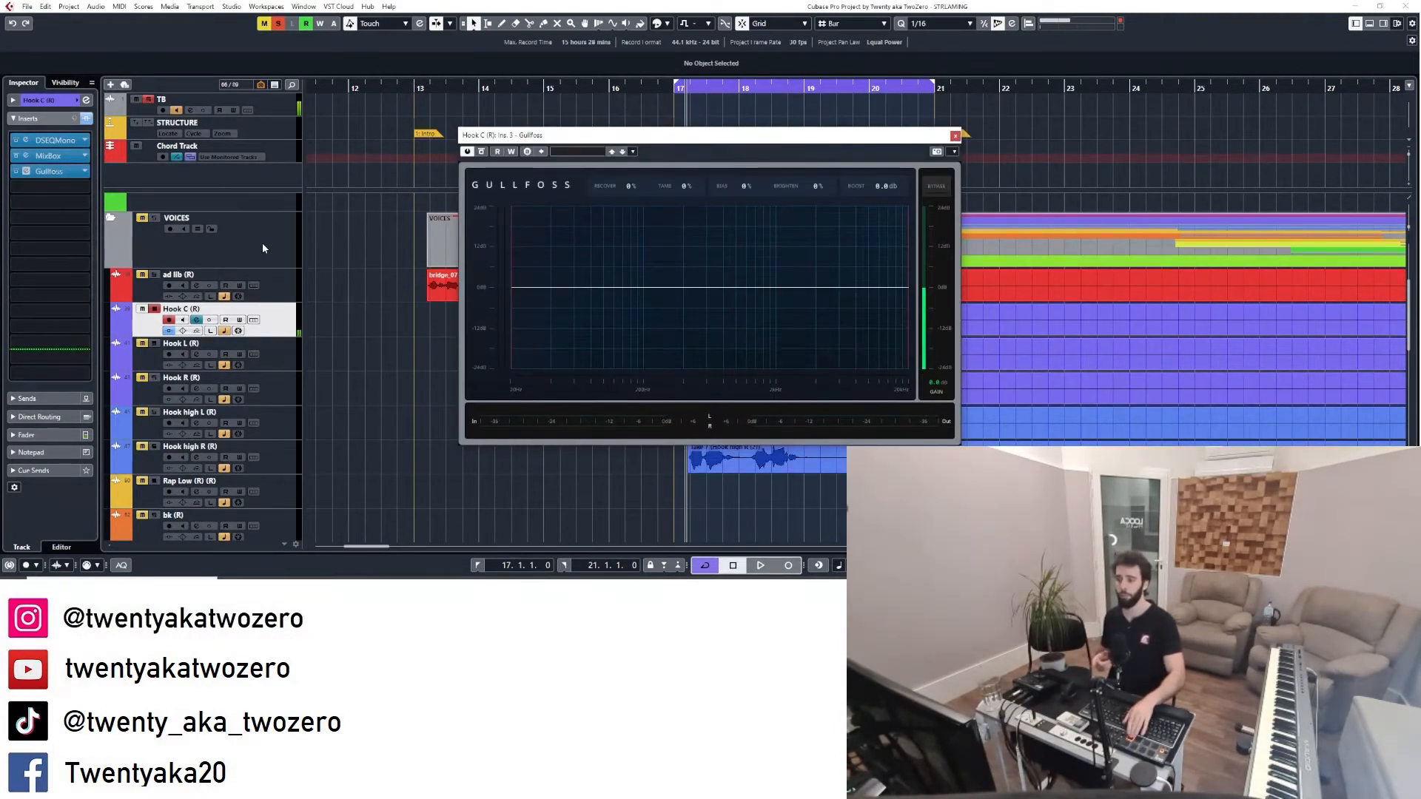
pyautogui.moveTo(629, 186); pyautogui.dragTo(627, 169)
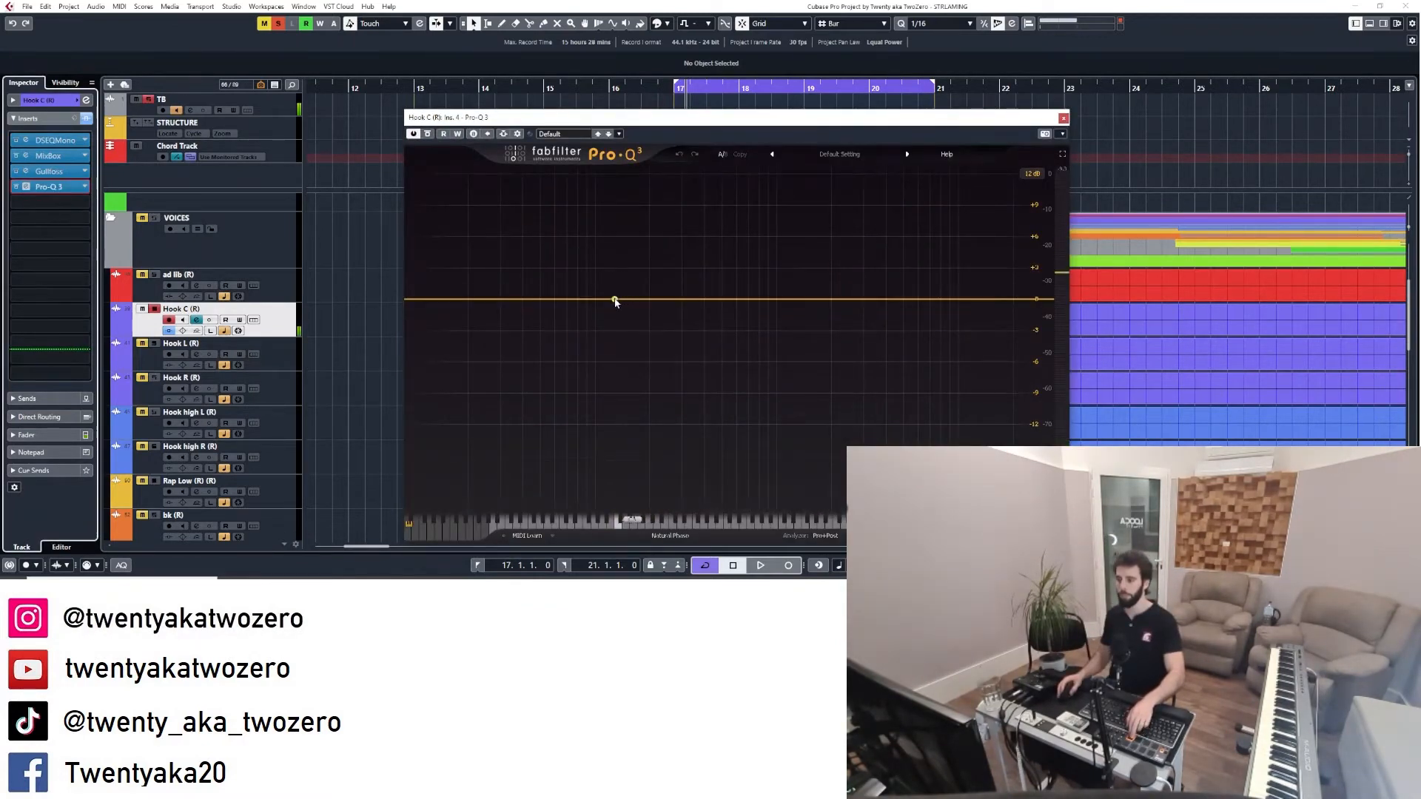
# - Add a band to Pro-Q 3 on Hook C (R), change its filter shape and audition it while moving its frequency
pyautogui.click(599, 300)
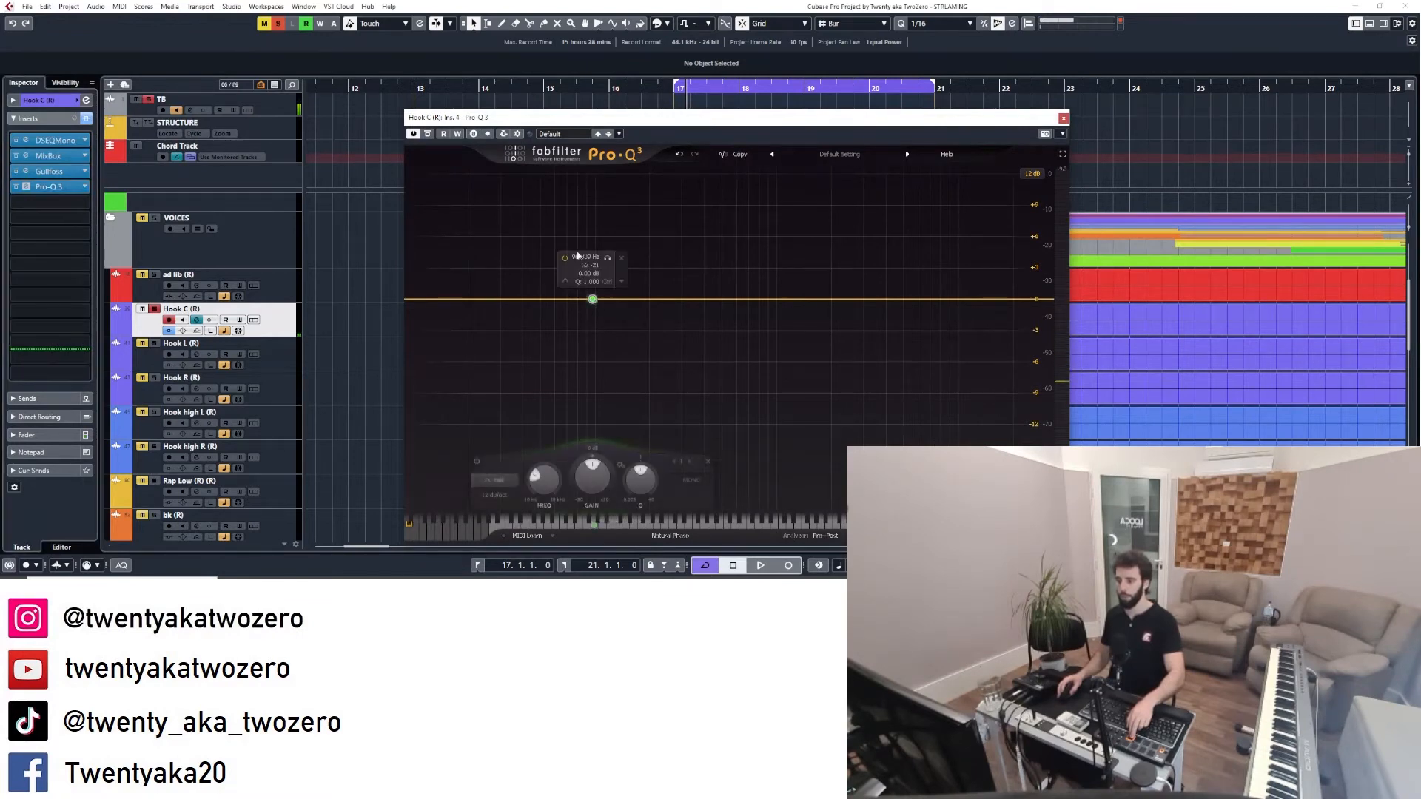
pyautogui.click(496, 480)
pyautogui.click(496, 406)
pyautogui.moveTo(606, 261); pyautogui.dragTo(592, 262)
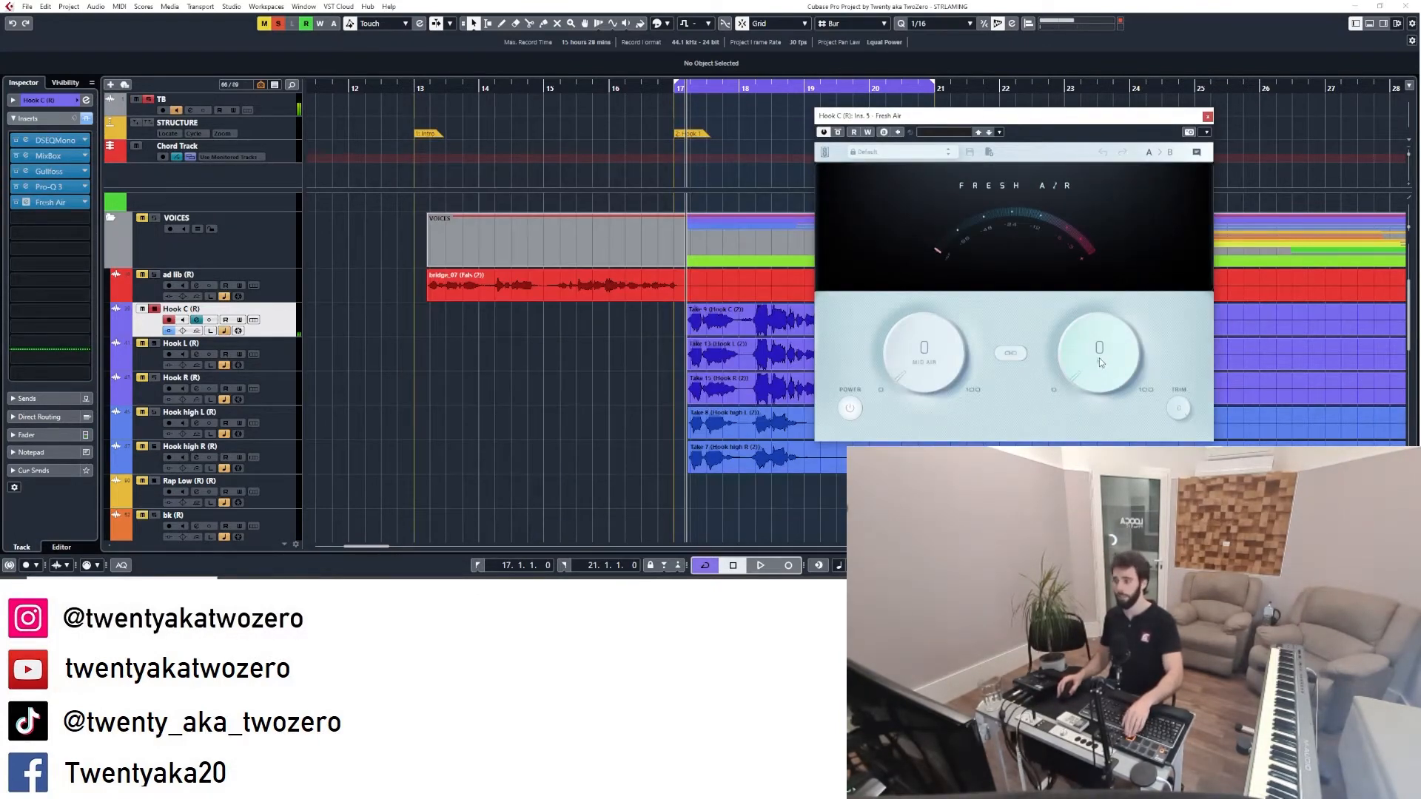
# - Raise the high-air amount in Fresh Air and the Drive in Decapitator on Hook C (R)
pyautogui.moveTo(1093, 376); pyautogui.dragTo(1089, 367)
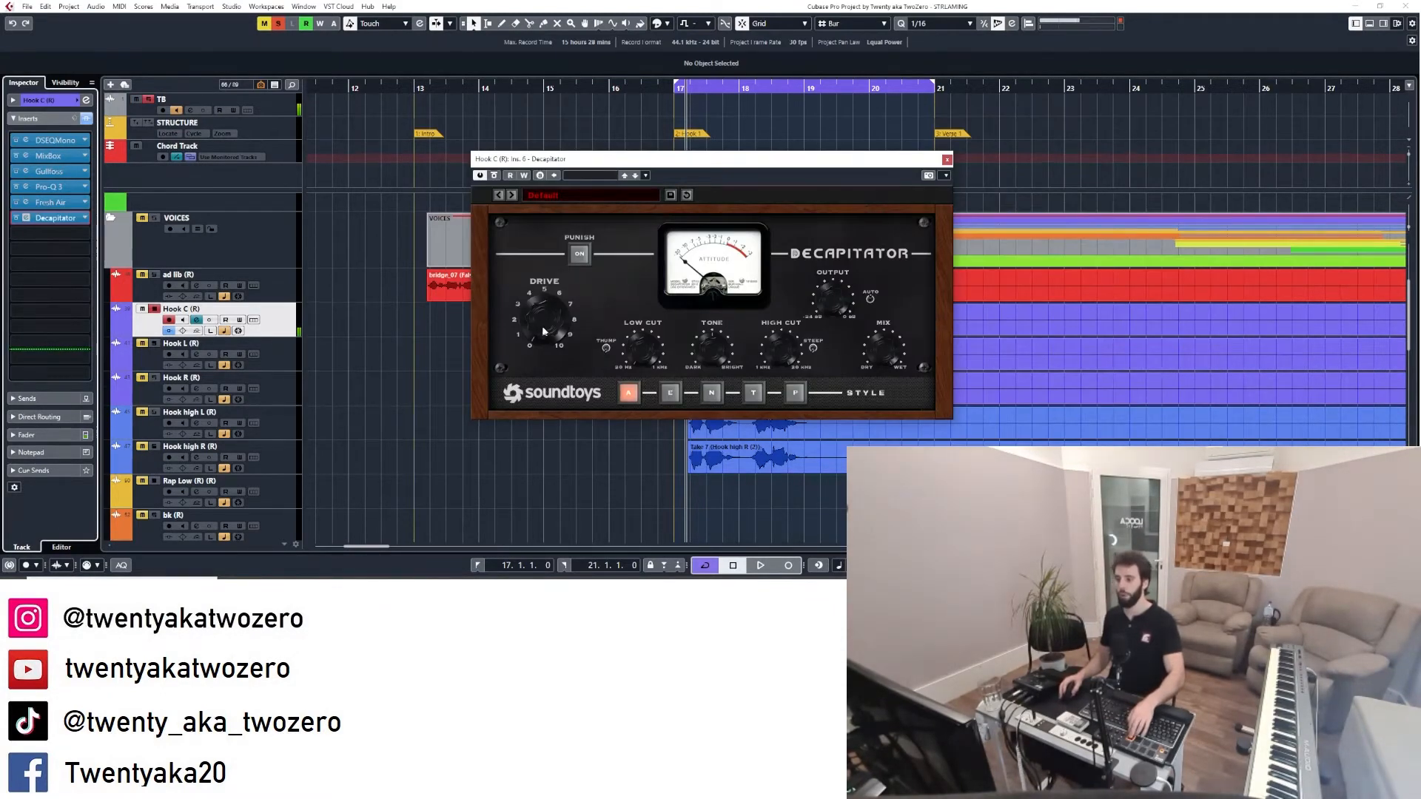
pyautogui.moveTo(542, 326); pyautogui.dragTo(544, 315)
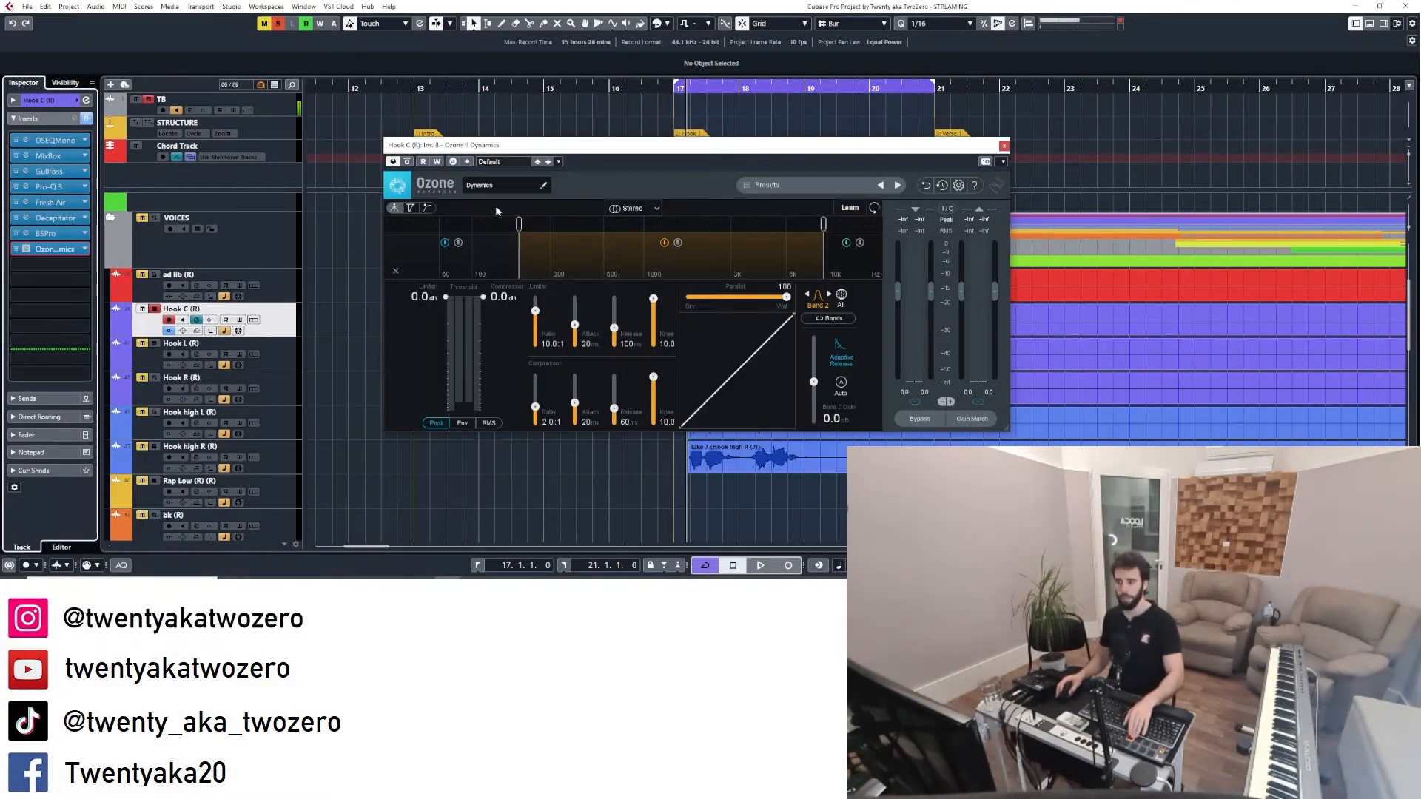
# - Enable the Phase function in EvoChannel on the Hook C (R) track and assign it to Group 1
pyautogui.click(490, 250)
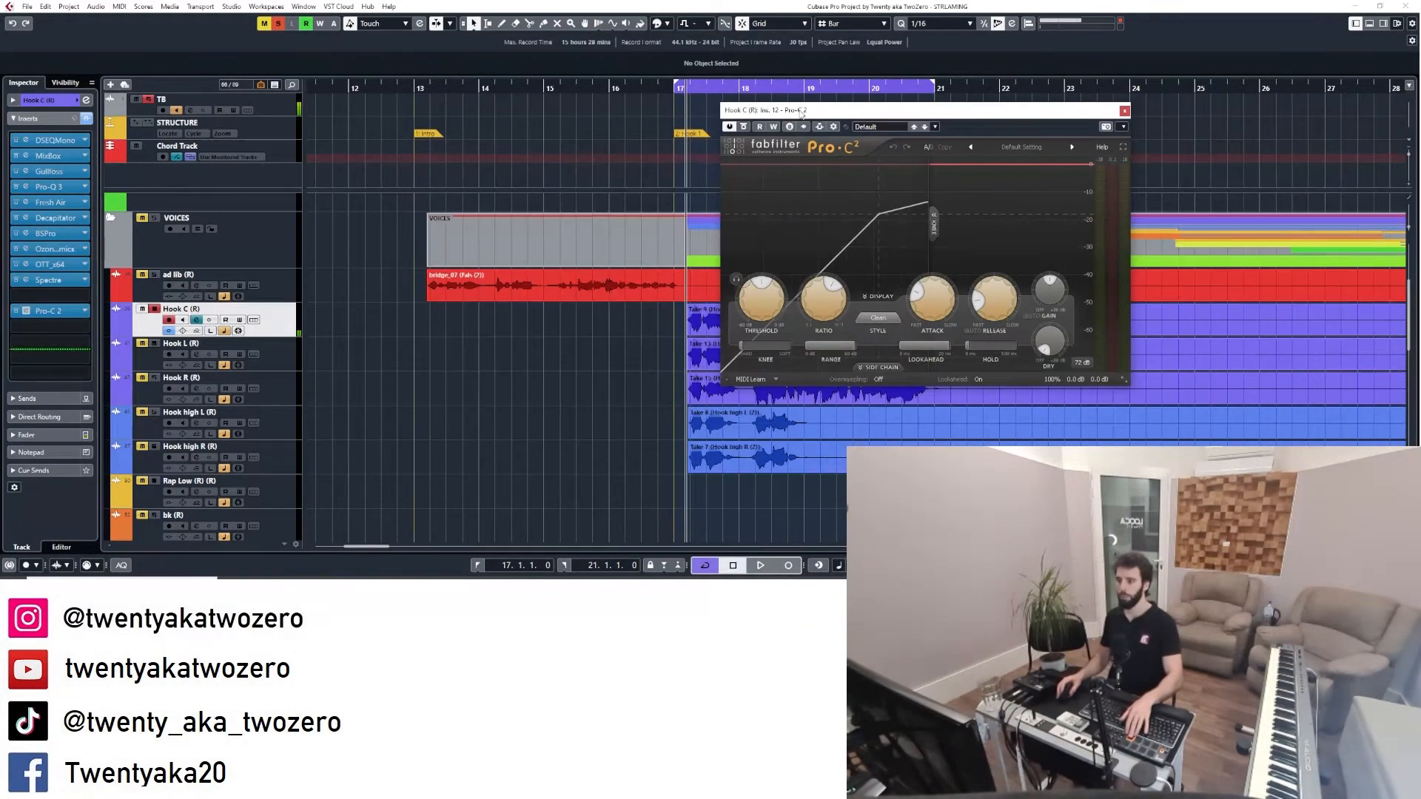
pyautogui.moveTo(799, 109); pyautogui.dragTo(729, 81)
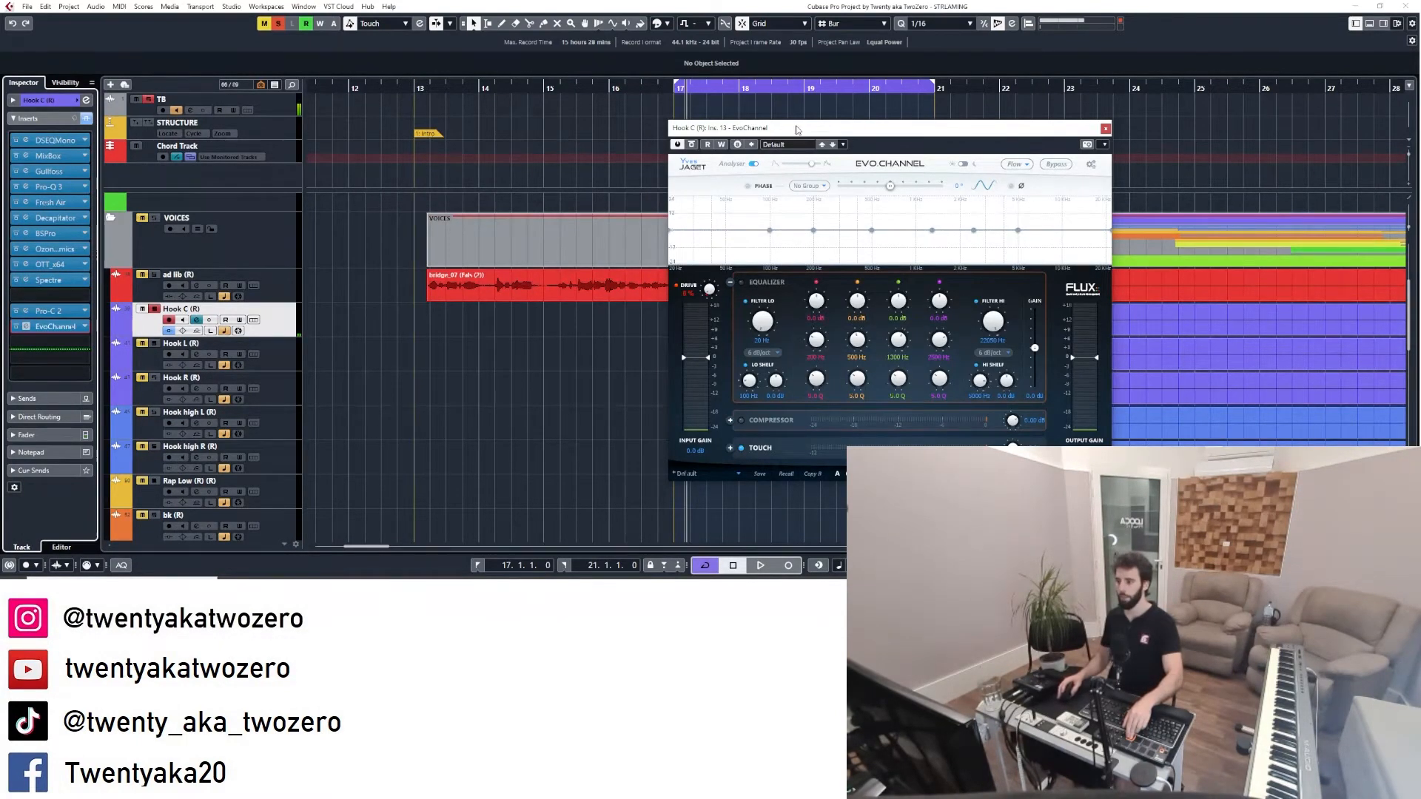
pyautogui.moveTo(799, 130); pyautogui.dragTo(790, 119)
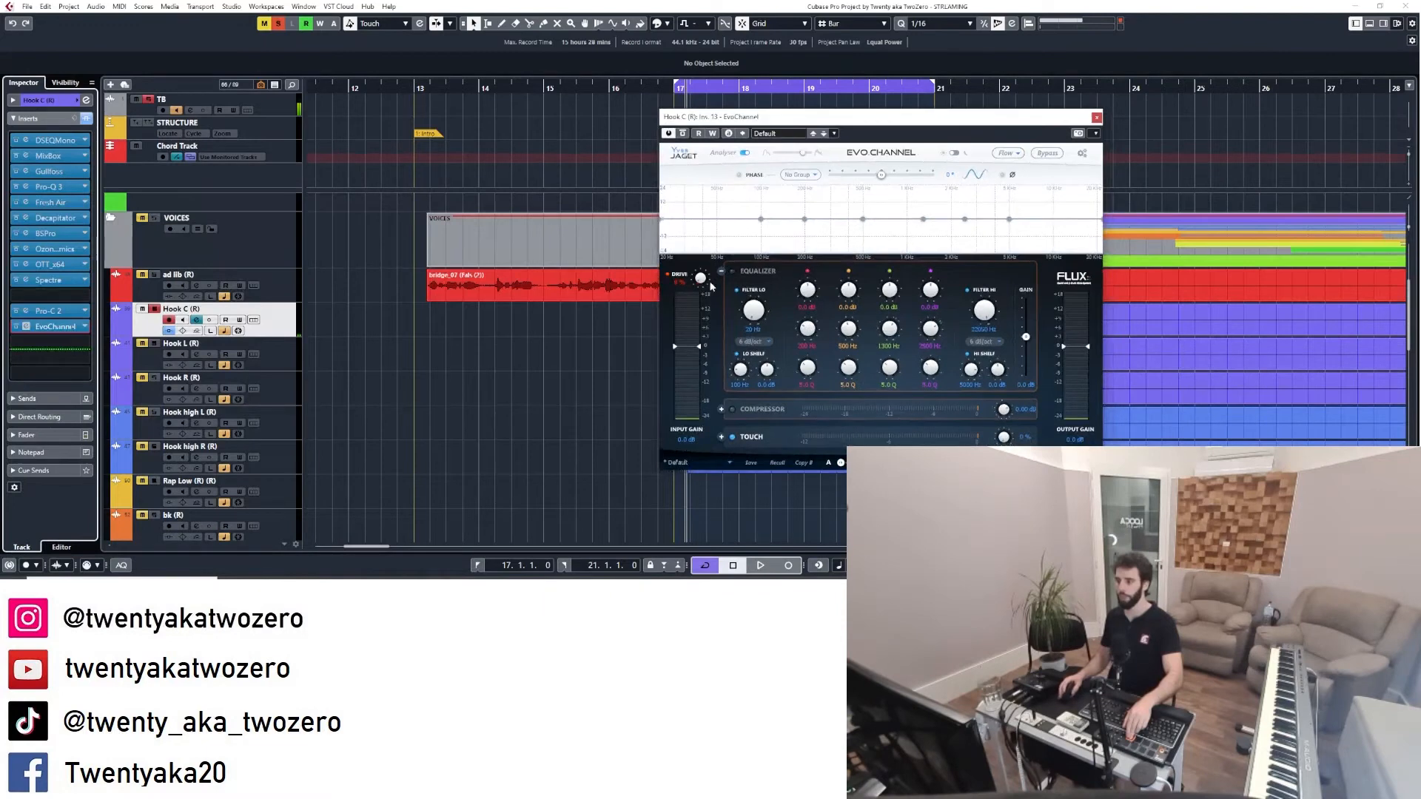
pyautogui.click(732, 178)
pyautogui.click(801, 175)
pyautogui.click(804, 191)
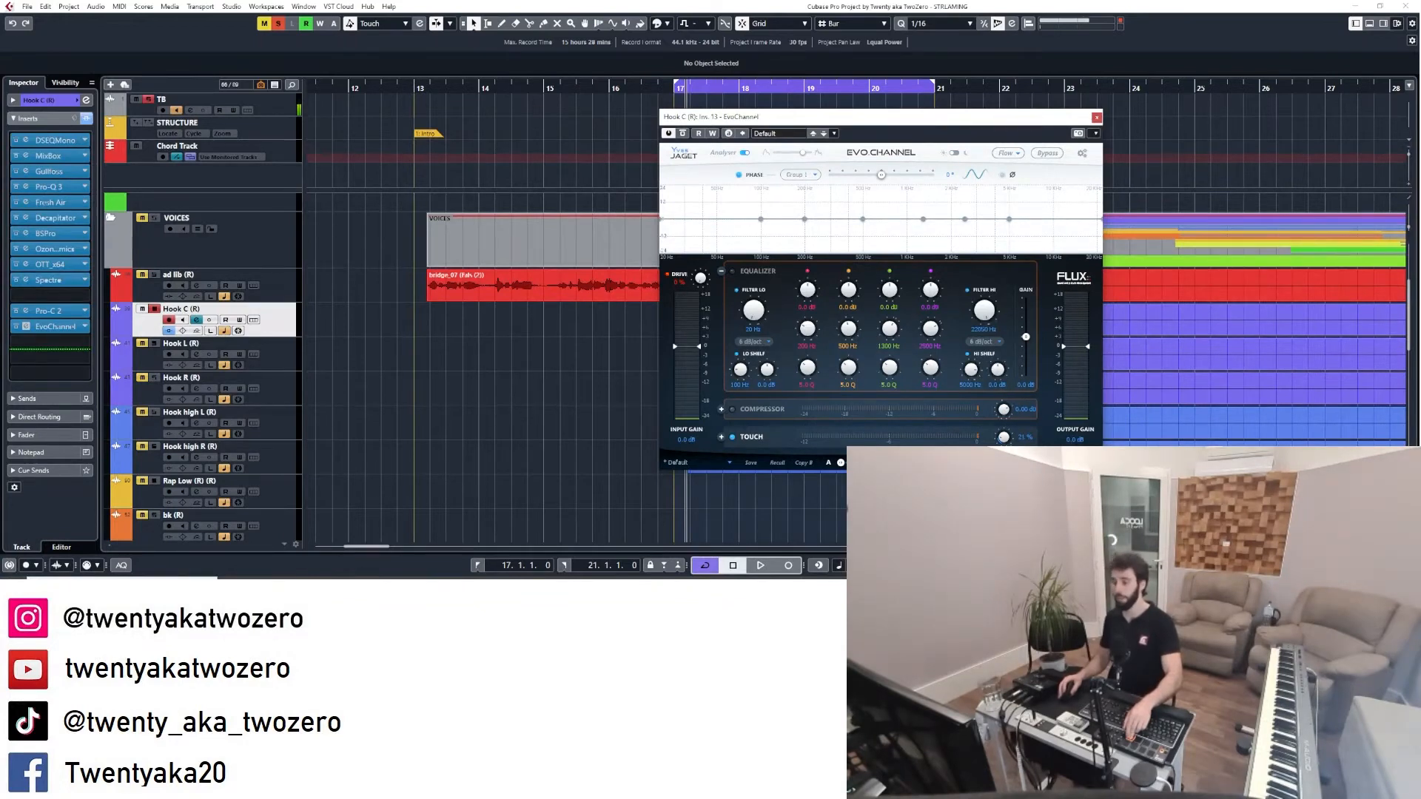
# - Compare Hook C (R) in playback with and without its inserts, and check the Hook R channel's inserts in the mixer
pyautogui.press('space')
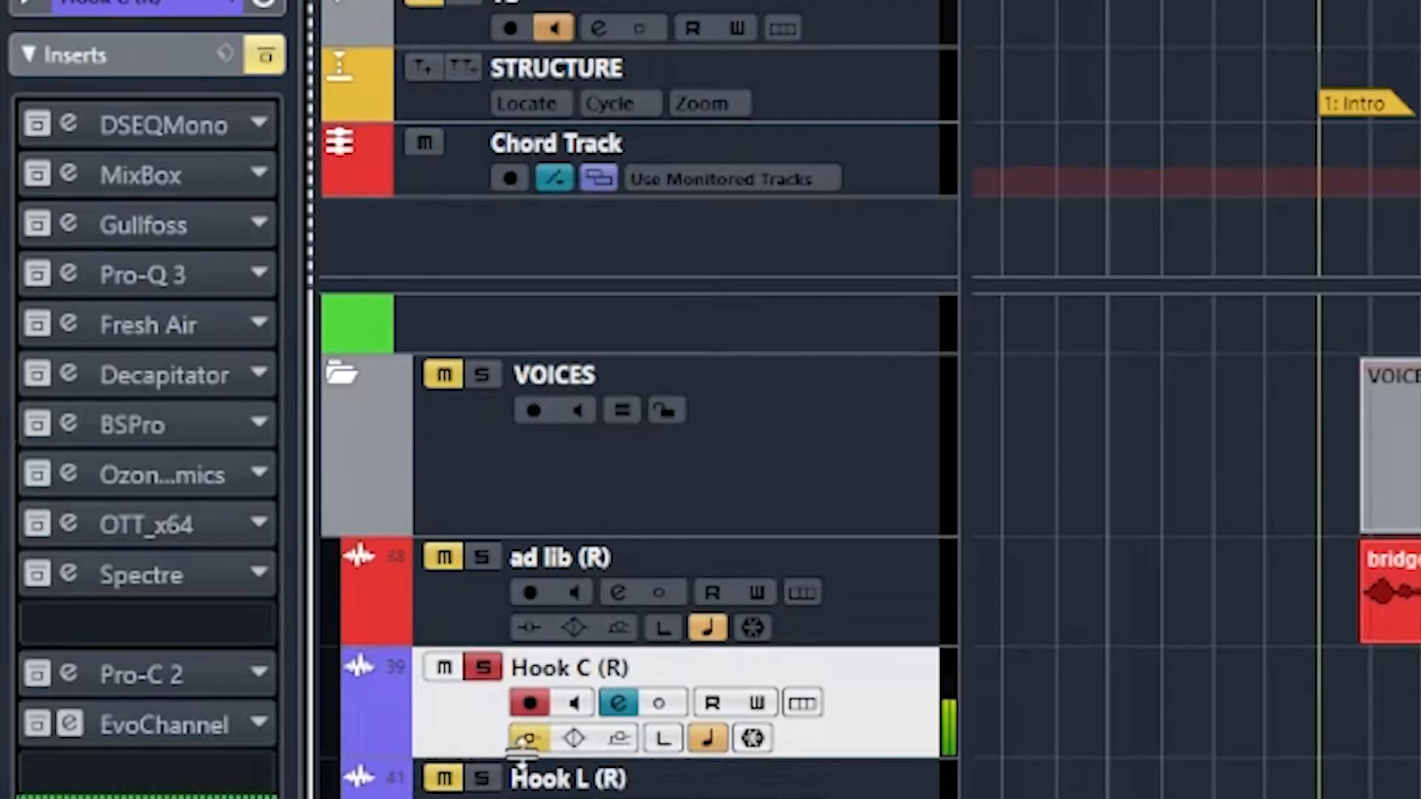
pyautogui.click(528, 739)
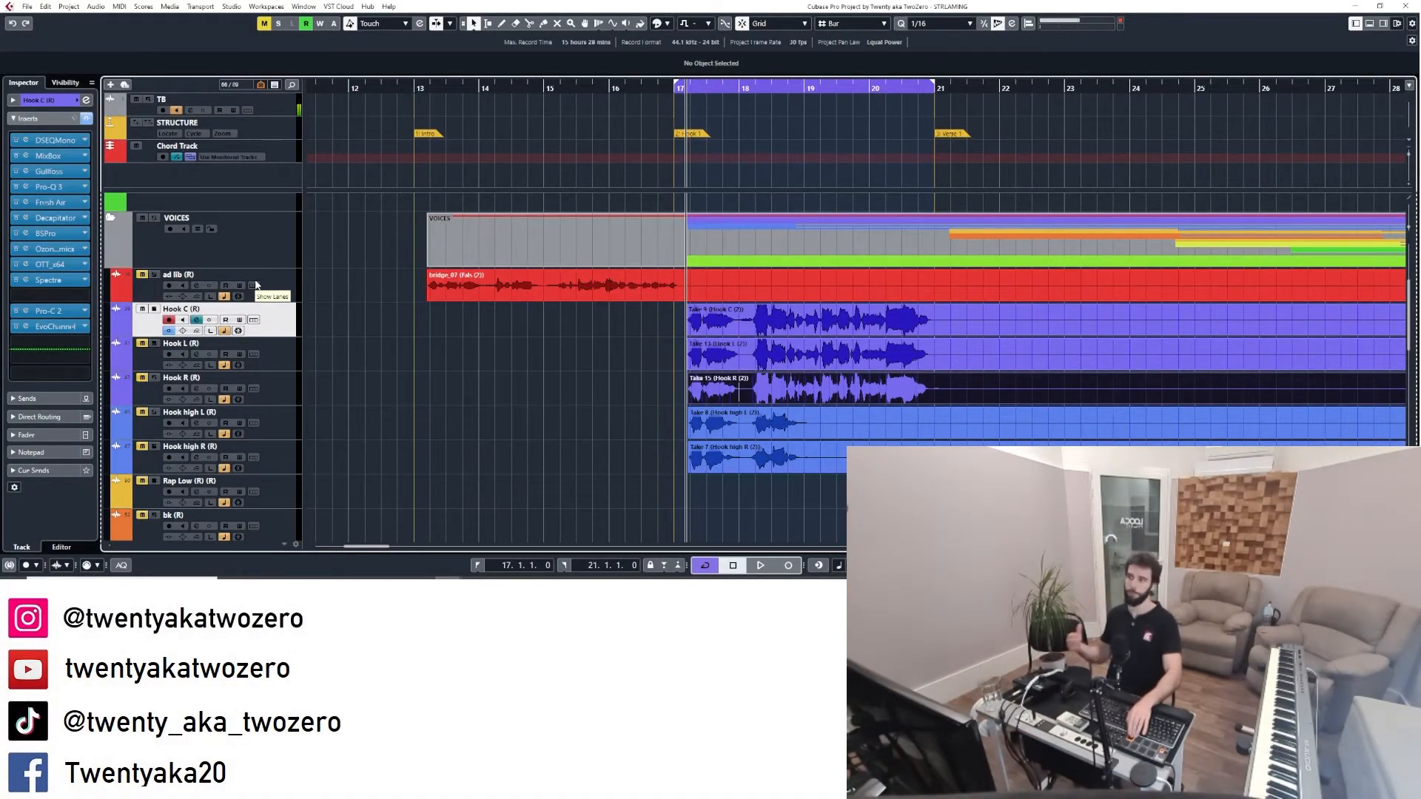
pyautogui.press('F3')
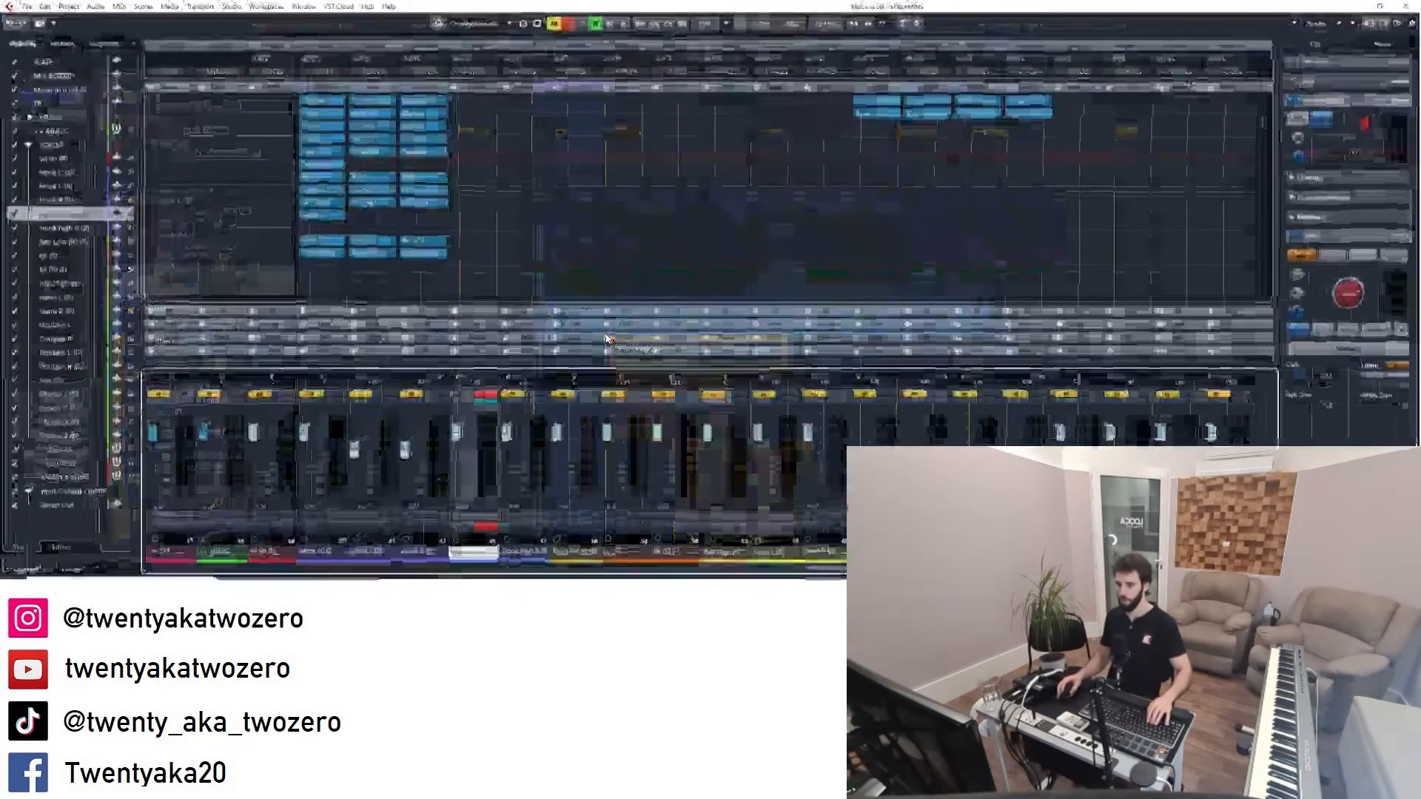
pyautogui.click(426, 140)
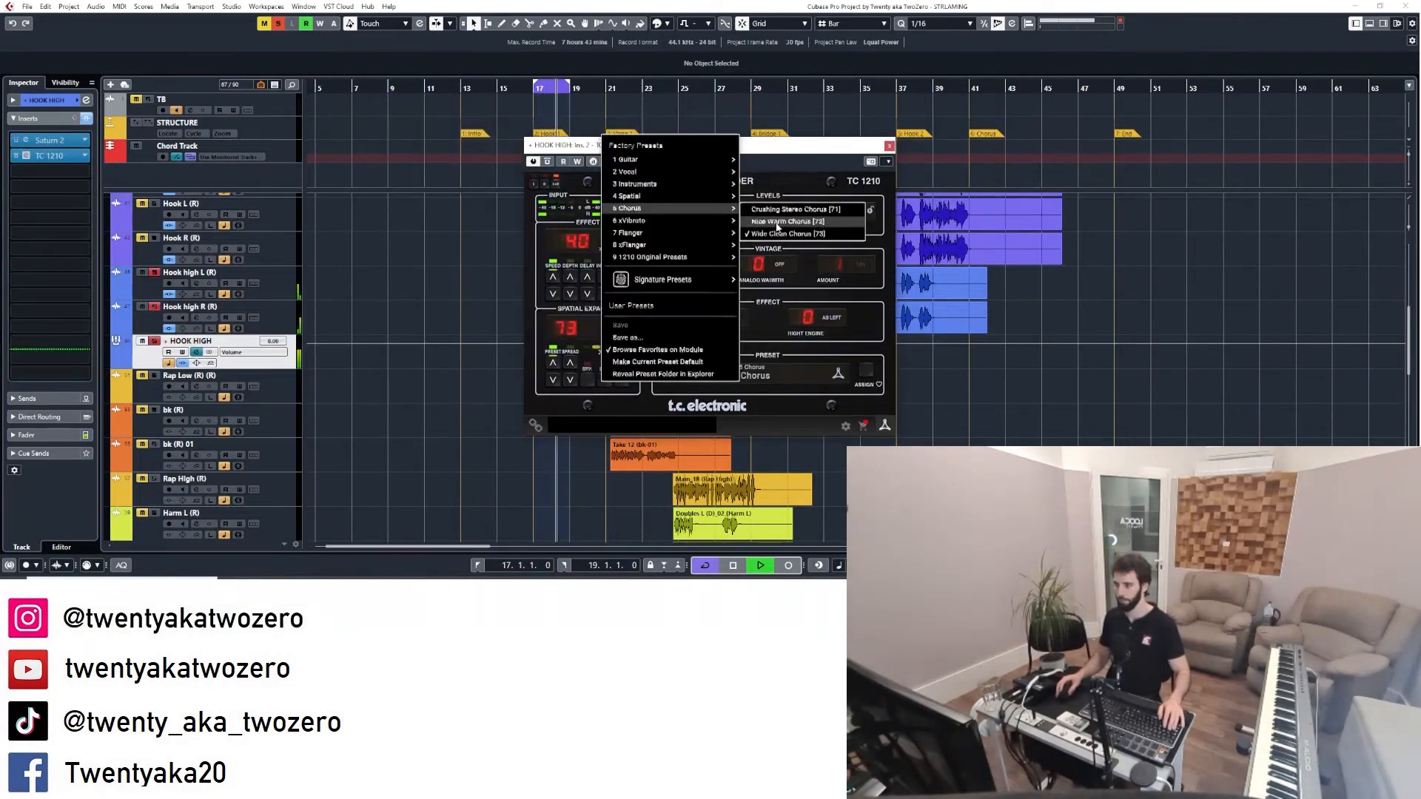
# - Load the Nice Warm Chorus preset in TC 1210 on the HOOK HIGH group and review the vocal channels in the mixer
pyautogui.click(777, 223)
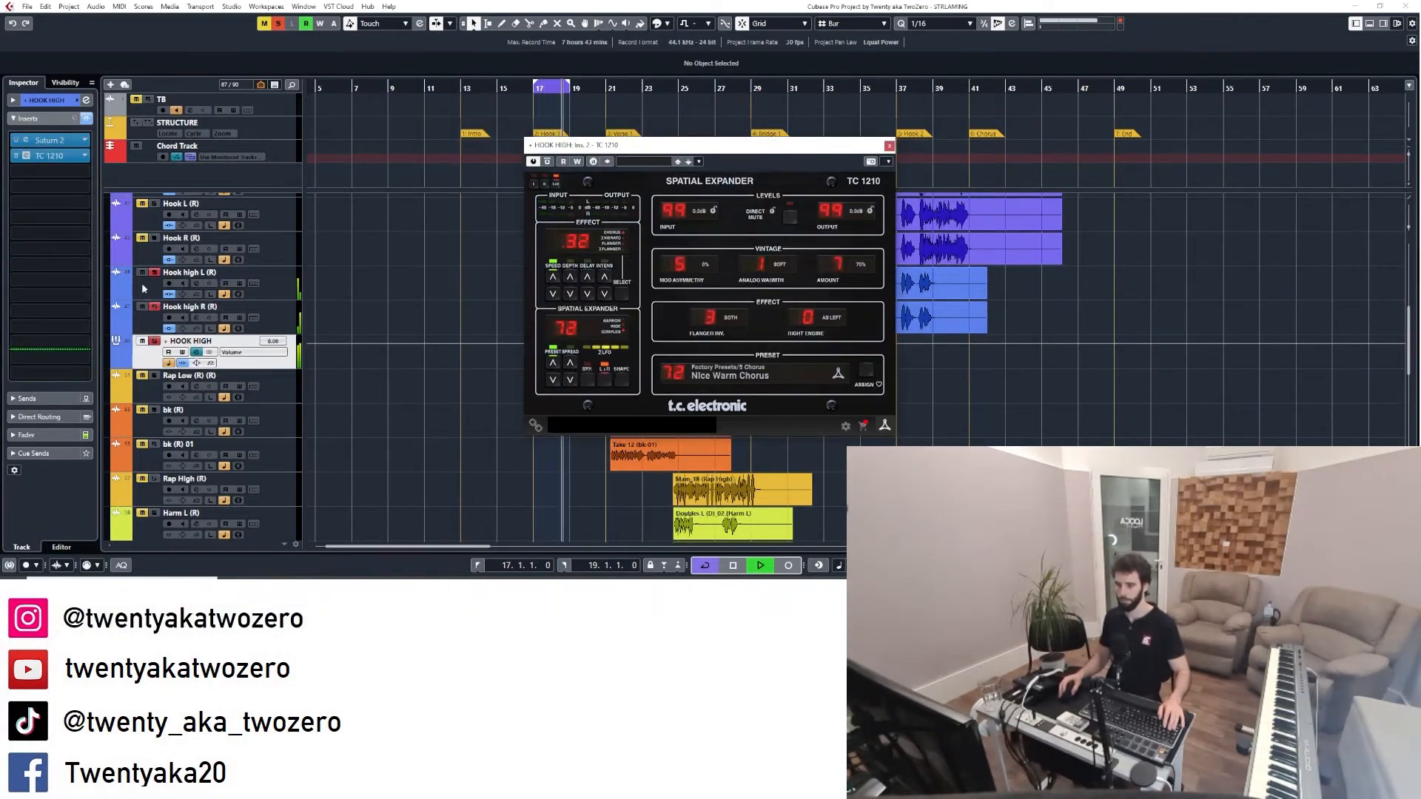
pyautogui.scroll(3, 158, 238)
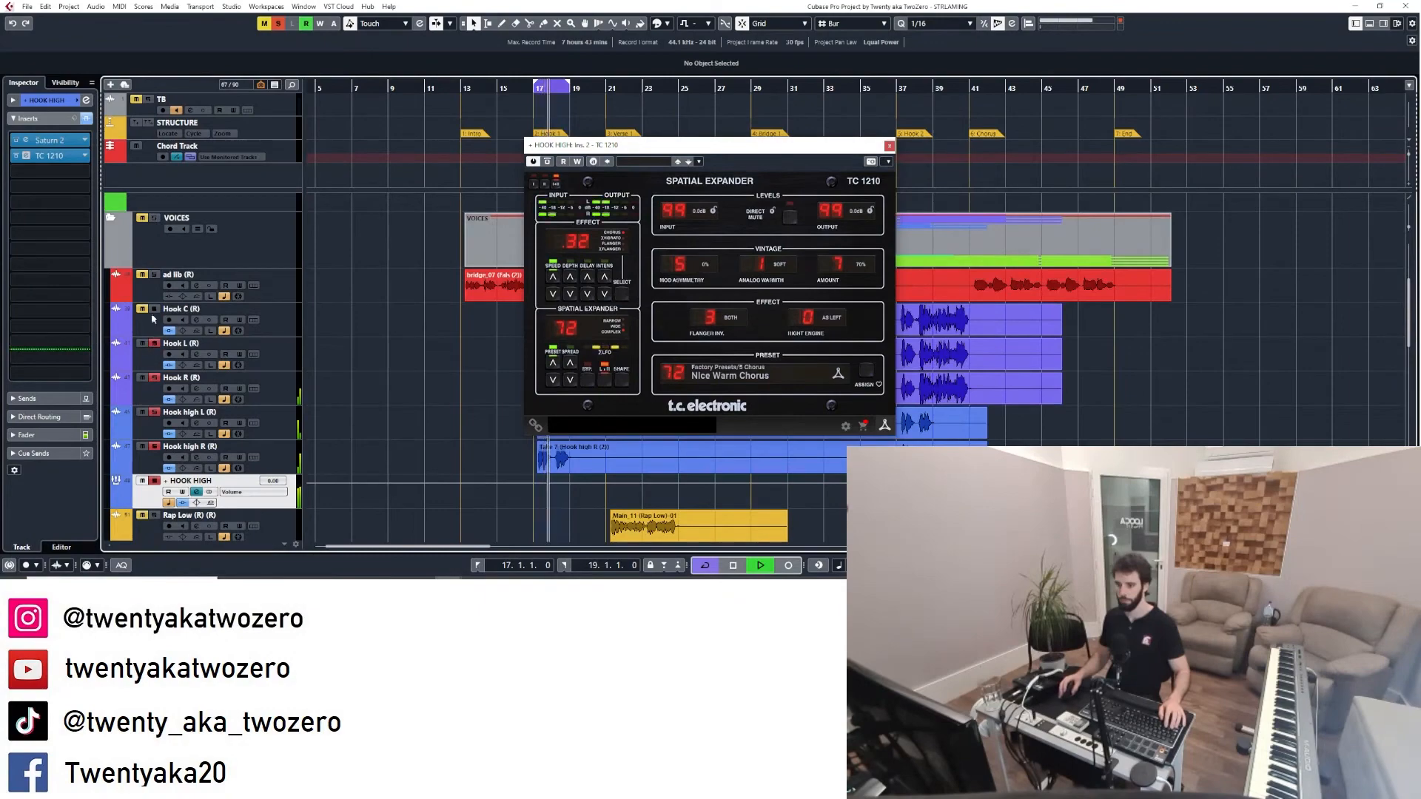
pyautogui.moveTo(282, 482); pyautogui.dragTo(272, 521)
pyautogui.press('F3')
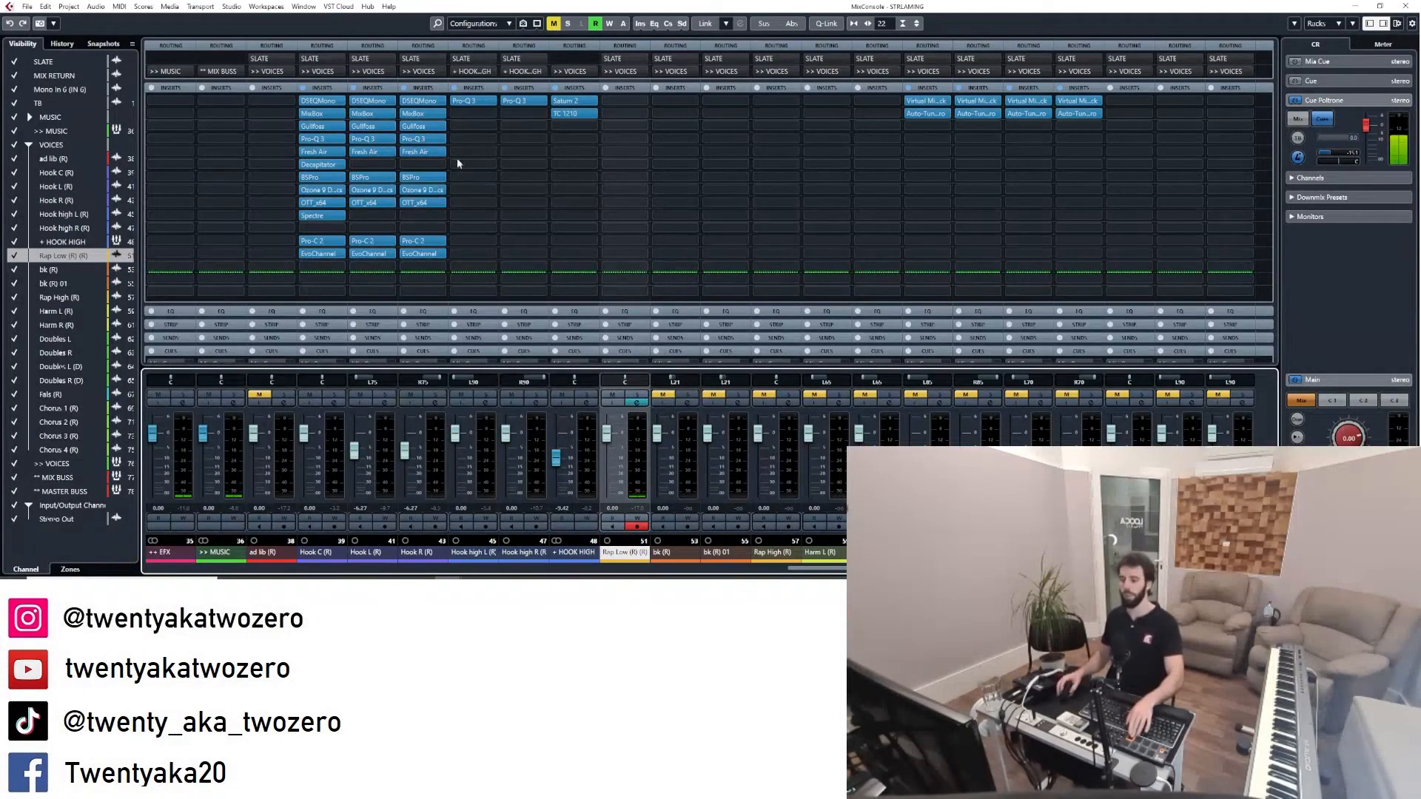
pyautogui.click(331, 432)
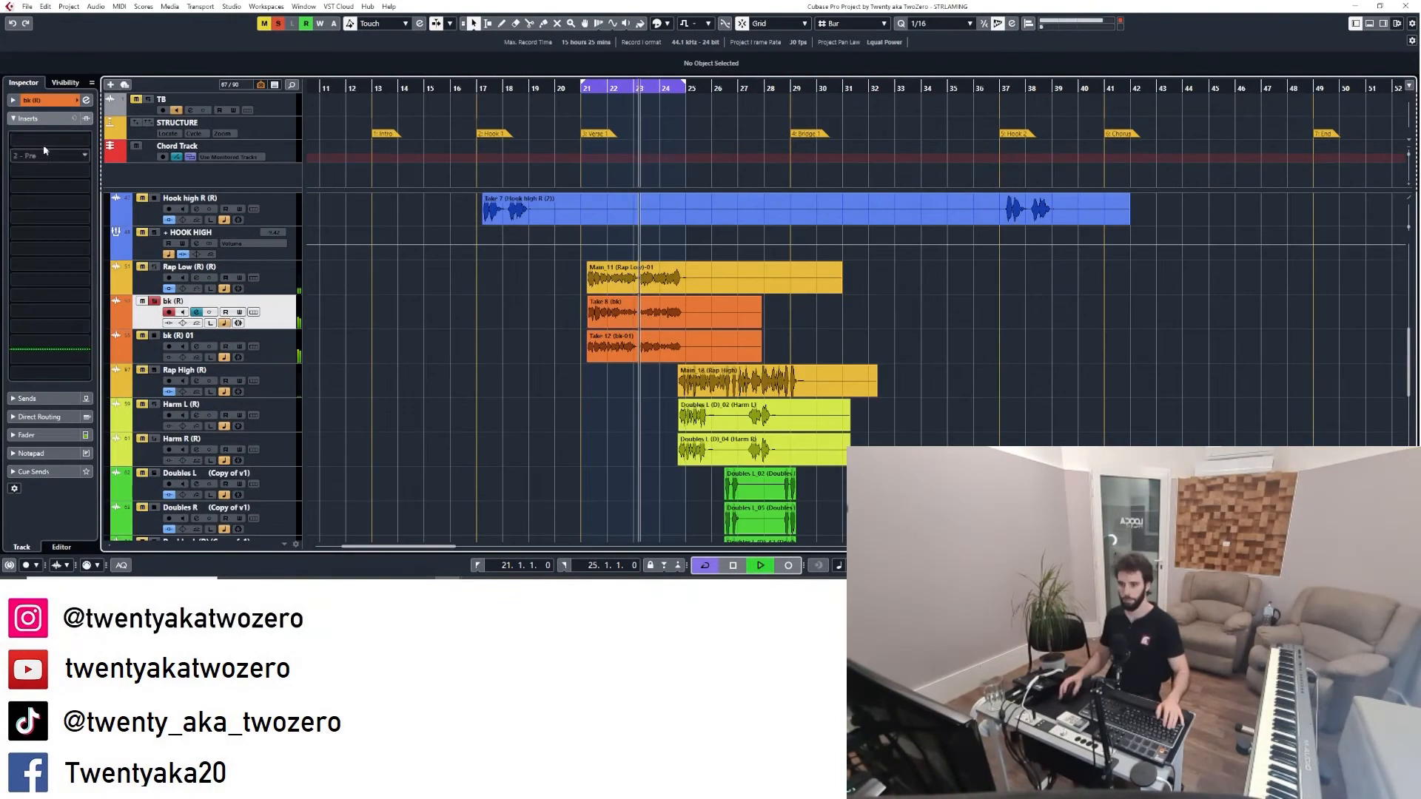
# - Insert Pro-Q 3 on the bk (R) track and add a band at about 450 Hz with the Low Cut shape
pyautogui.click(43, 142)
pyautogui.click(35, 171)
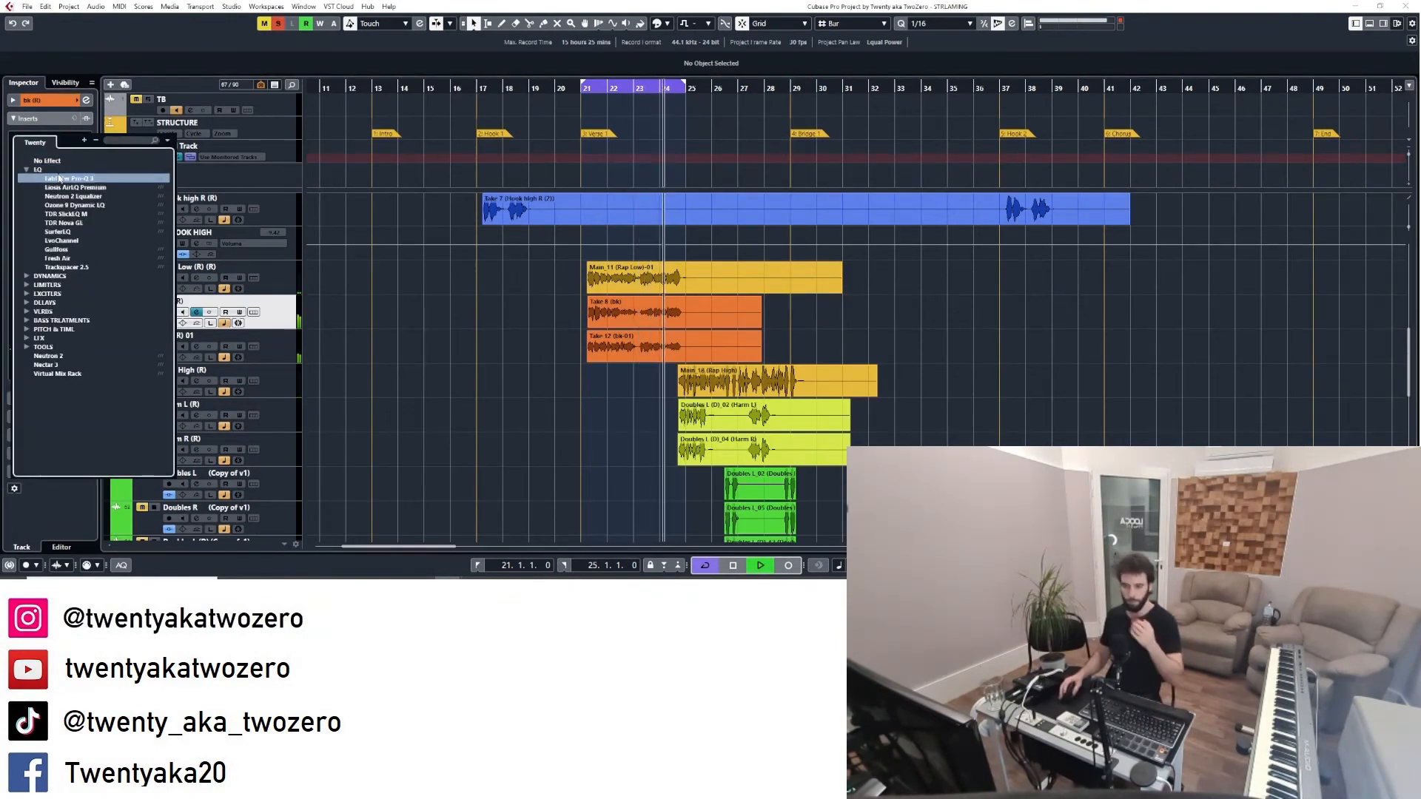
pyautogui.click(58, 179)
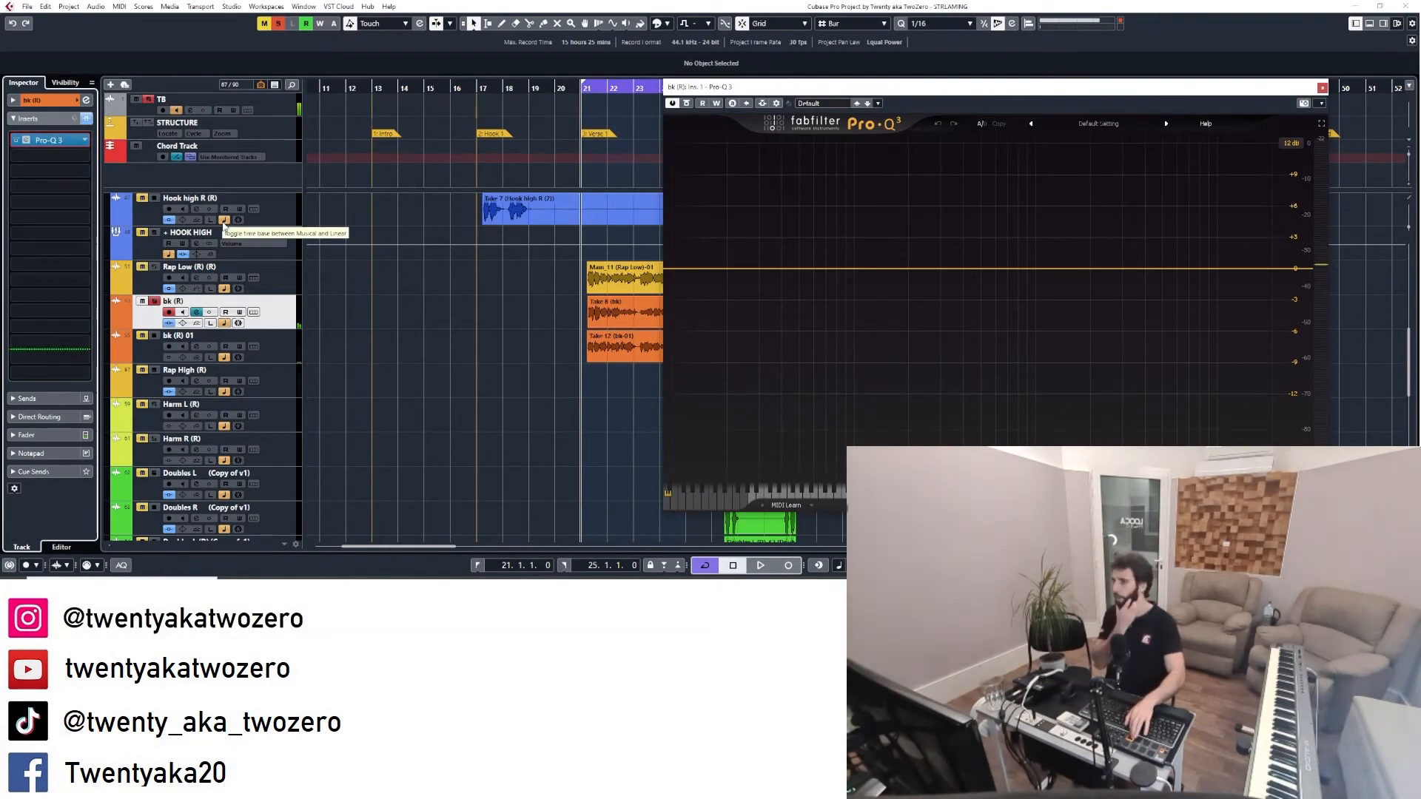
pyautogui.click(972, 271)
pyautogui.click(890, 443)
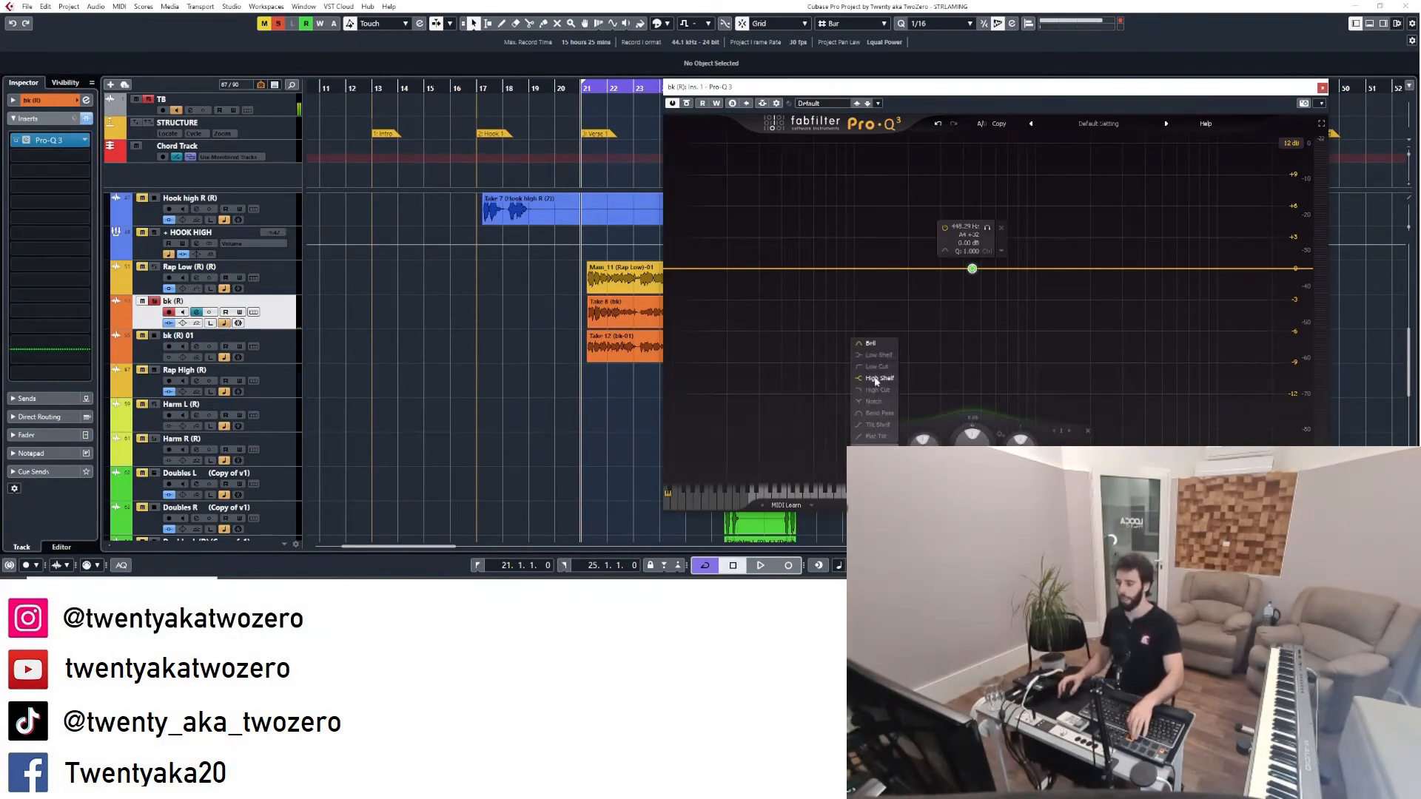
pyautogui.click(877, 367)
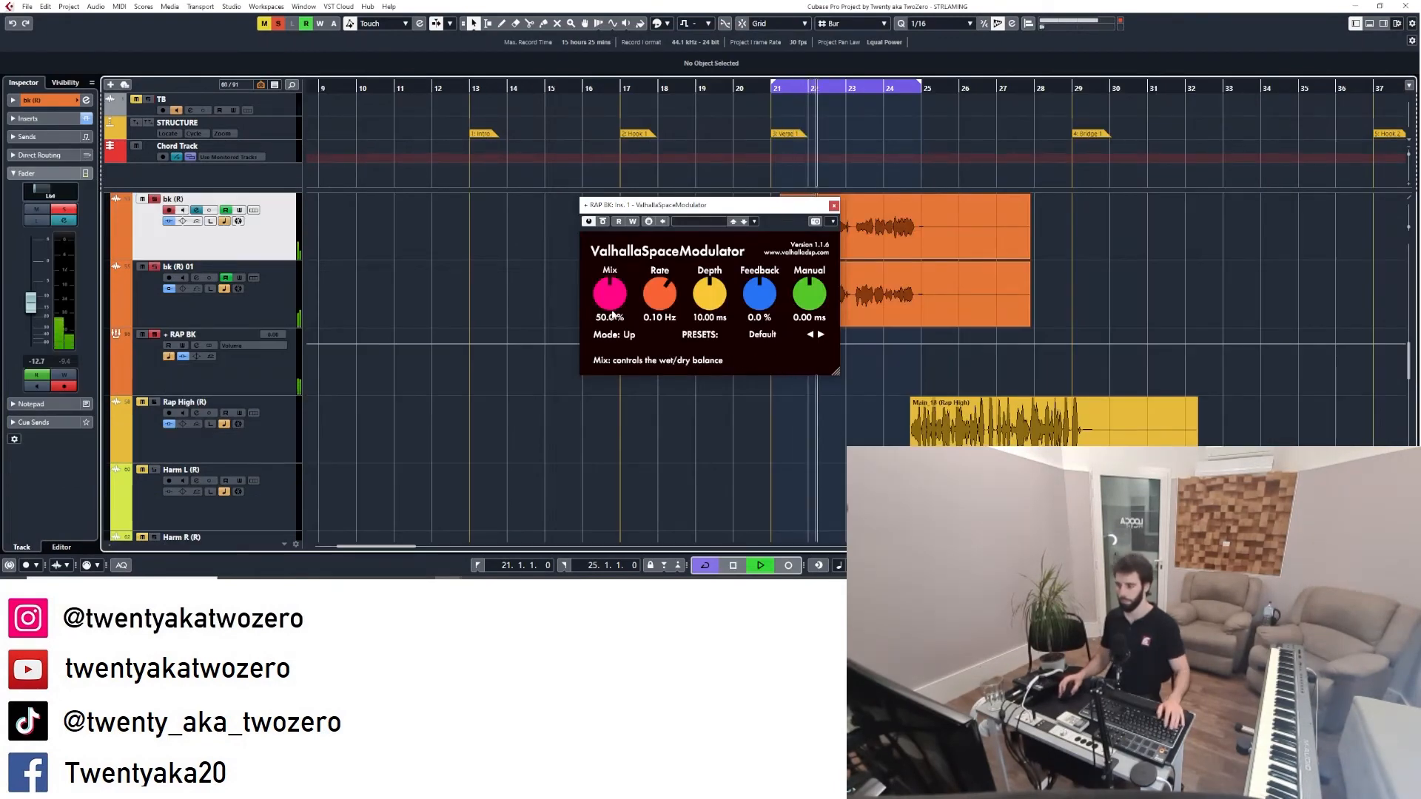
# - Adjust the ValhallaSpaceModulator mix on RAP BK and the formant in Pitch Monster and Little AlterBoy on DOUBLES
pyautogui.moveTo(610, 293); pyautogui.dragTo(608, 302)
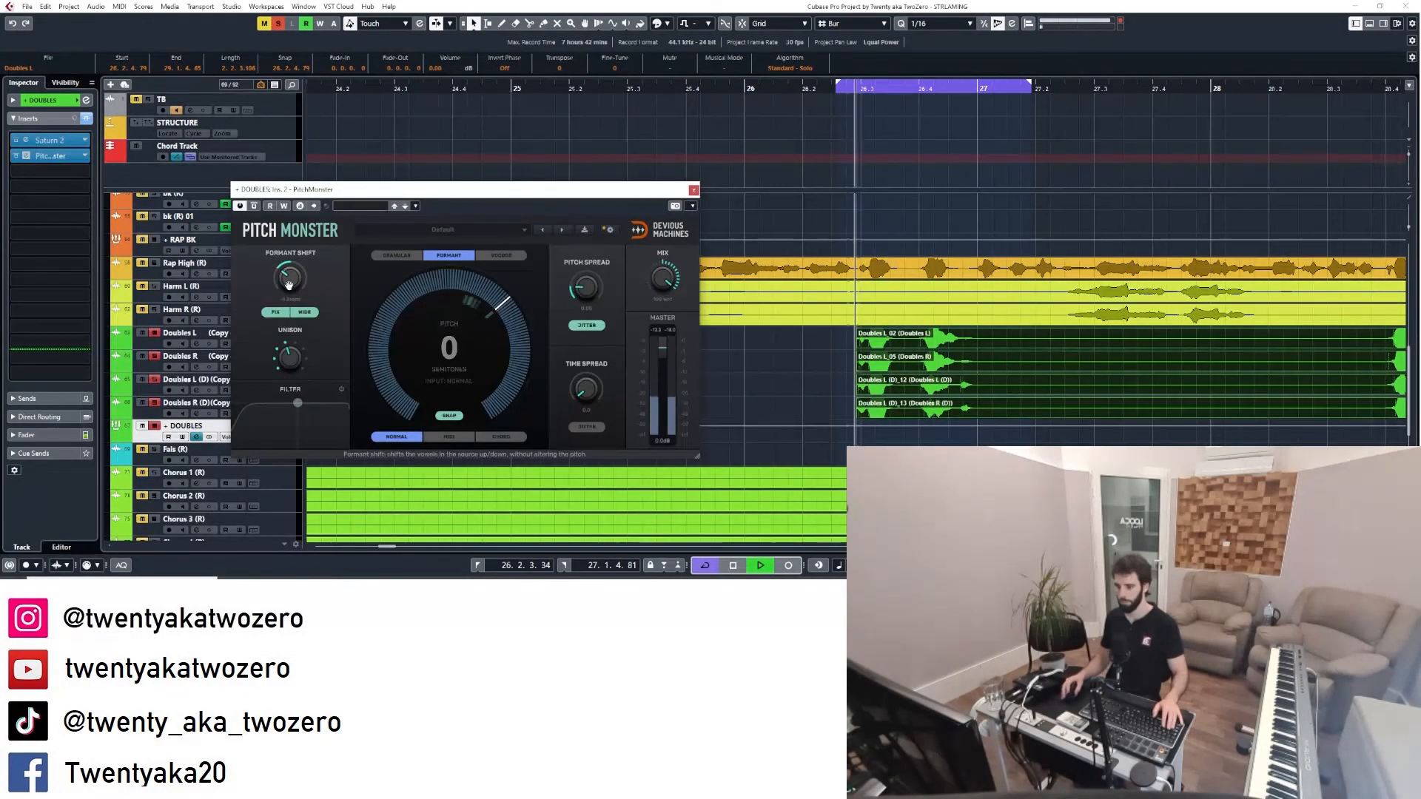
pyautogui.moveTo(289, 275); pyautogui.dragTo(289, 282)
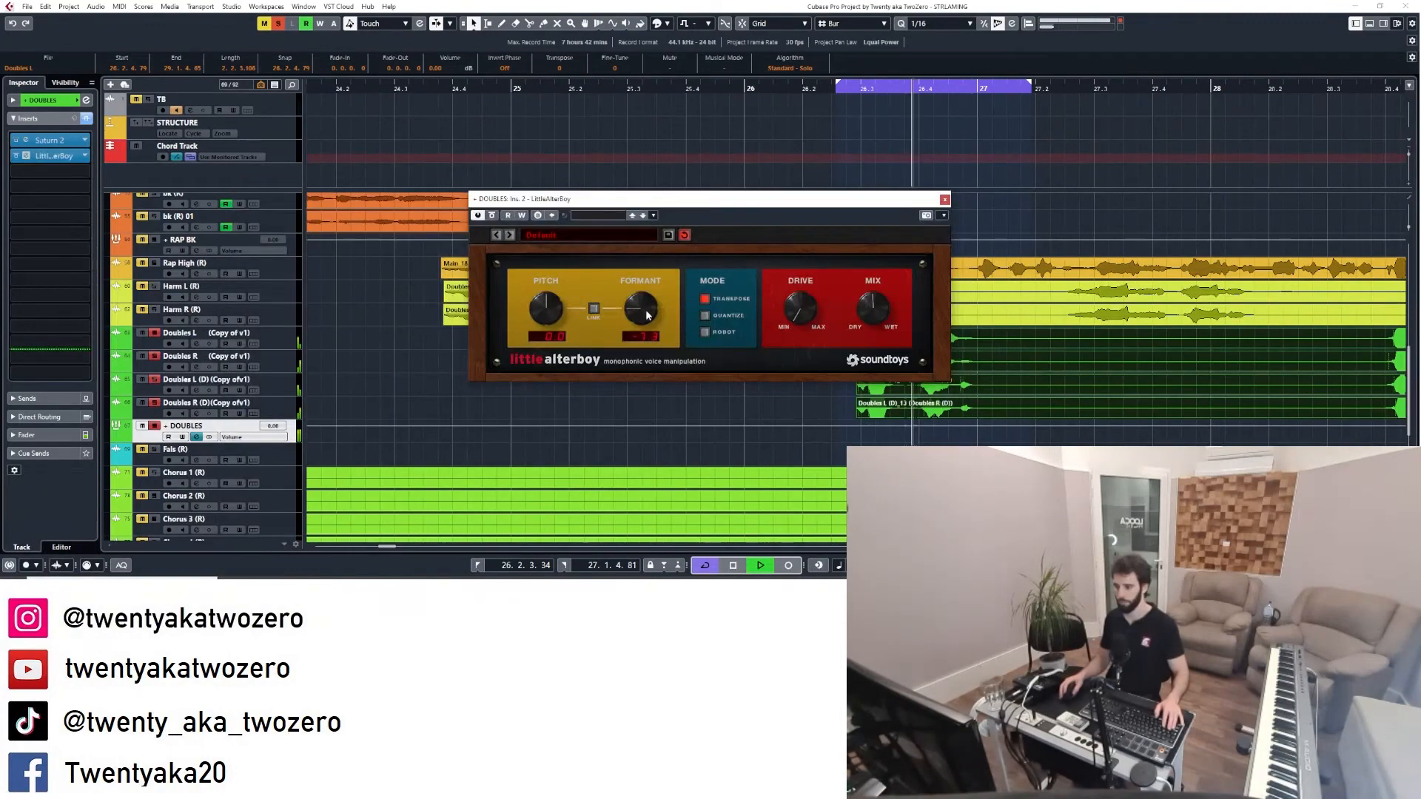
pyautogui.moveTo(647, 315); pyautogui.dragTo(649, 295)
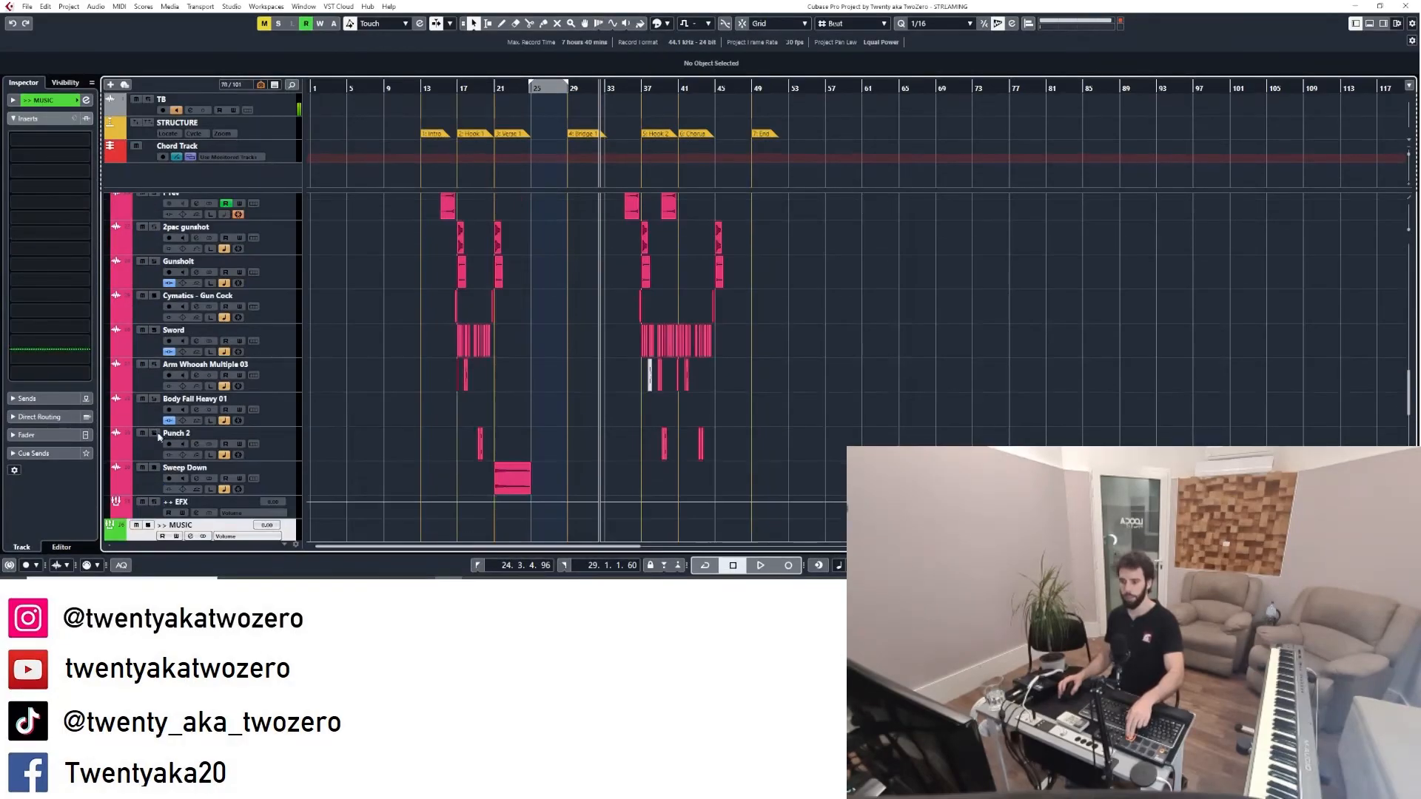
# - Turn off cycle playback and add two automation points to the clap (R) automation lane between bars 27 and 29
pyautogui.scroll(10, 355, 456)
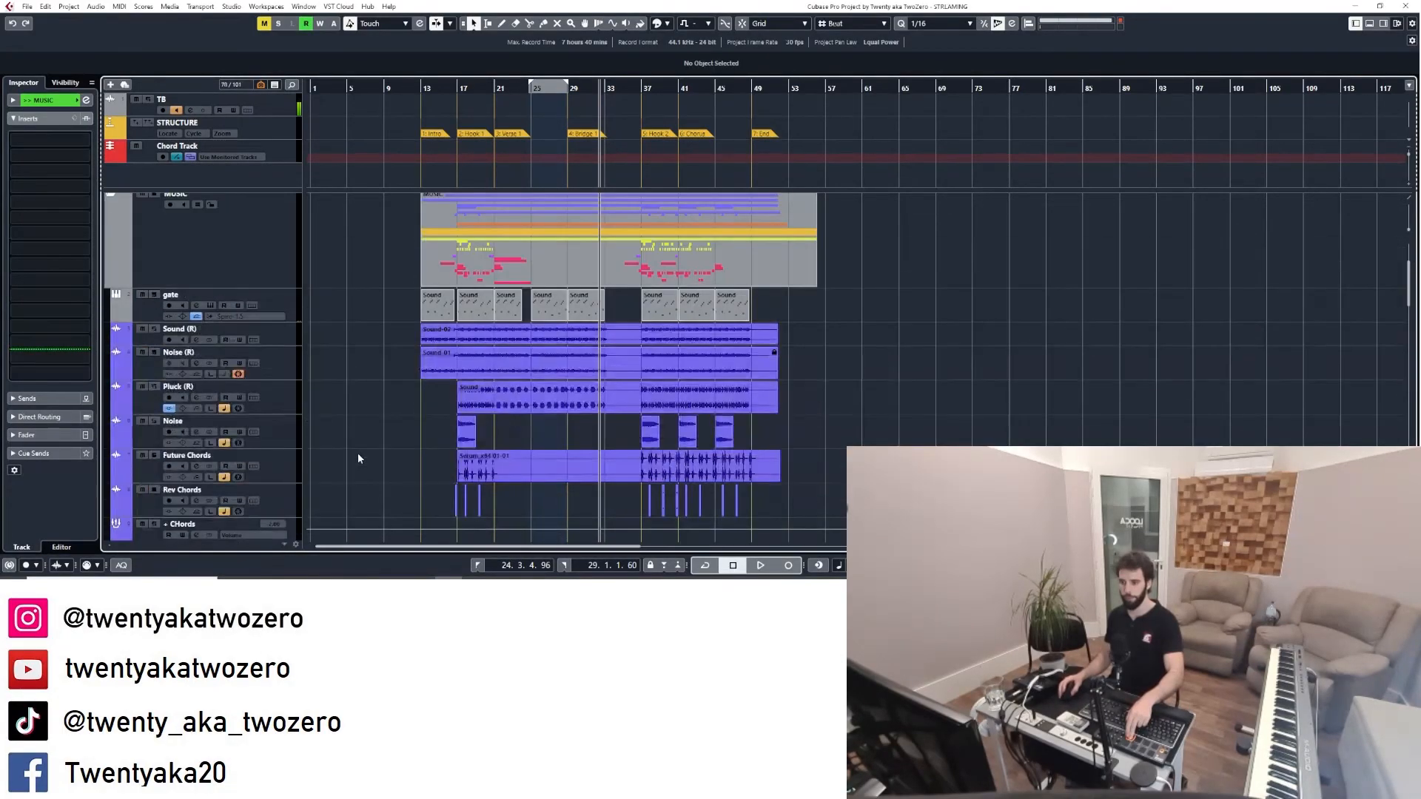
pyautogui.scroll(-4, 358, 457)
pyautogui.scroll(8, 360, 459)
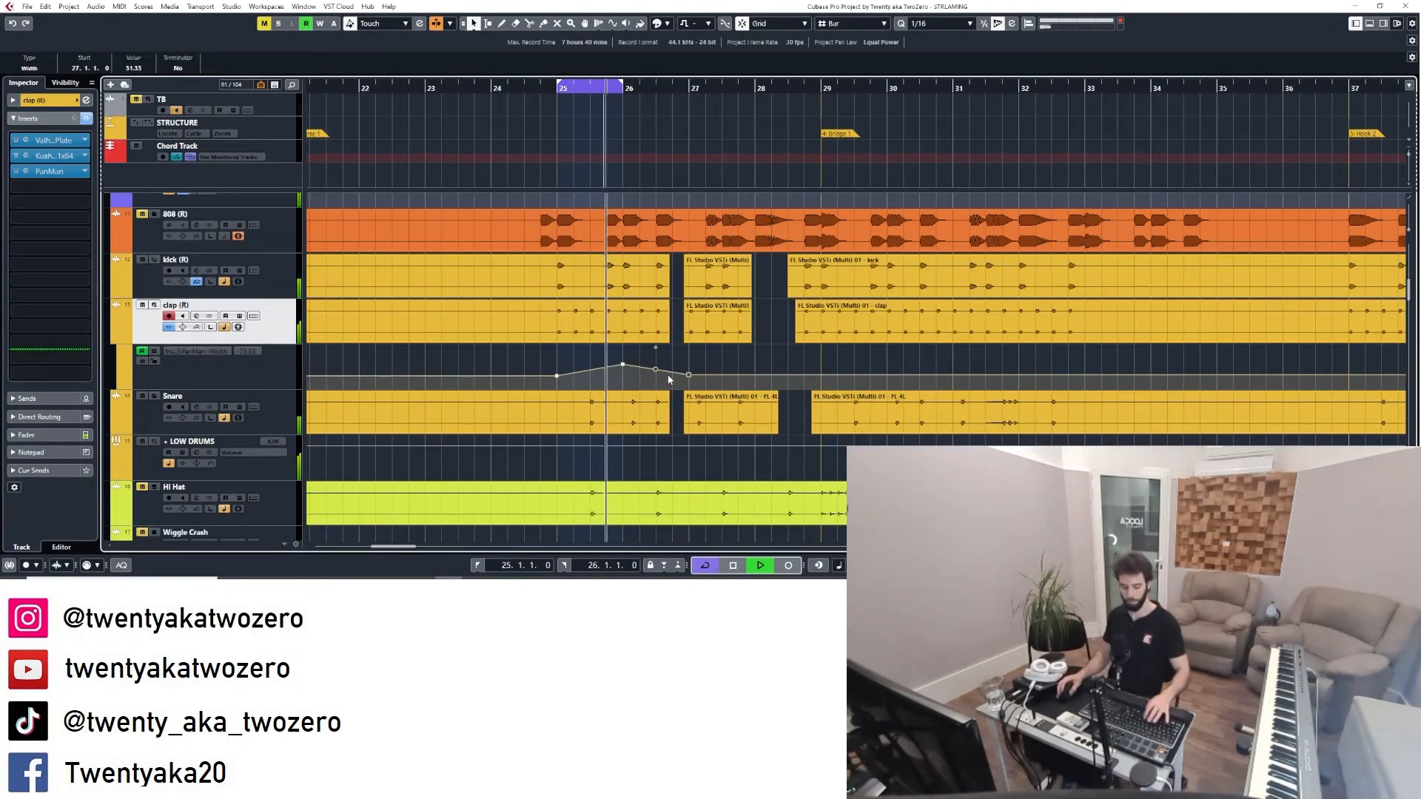
pyautogui.press('KP_Divide')
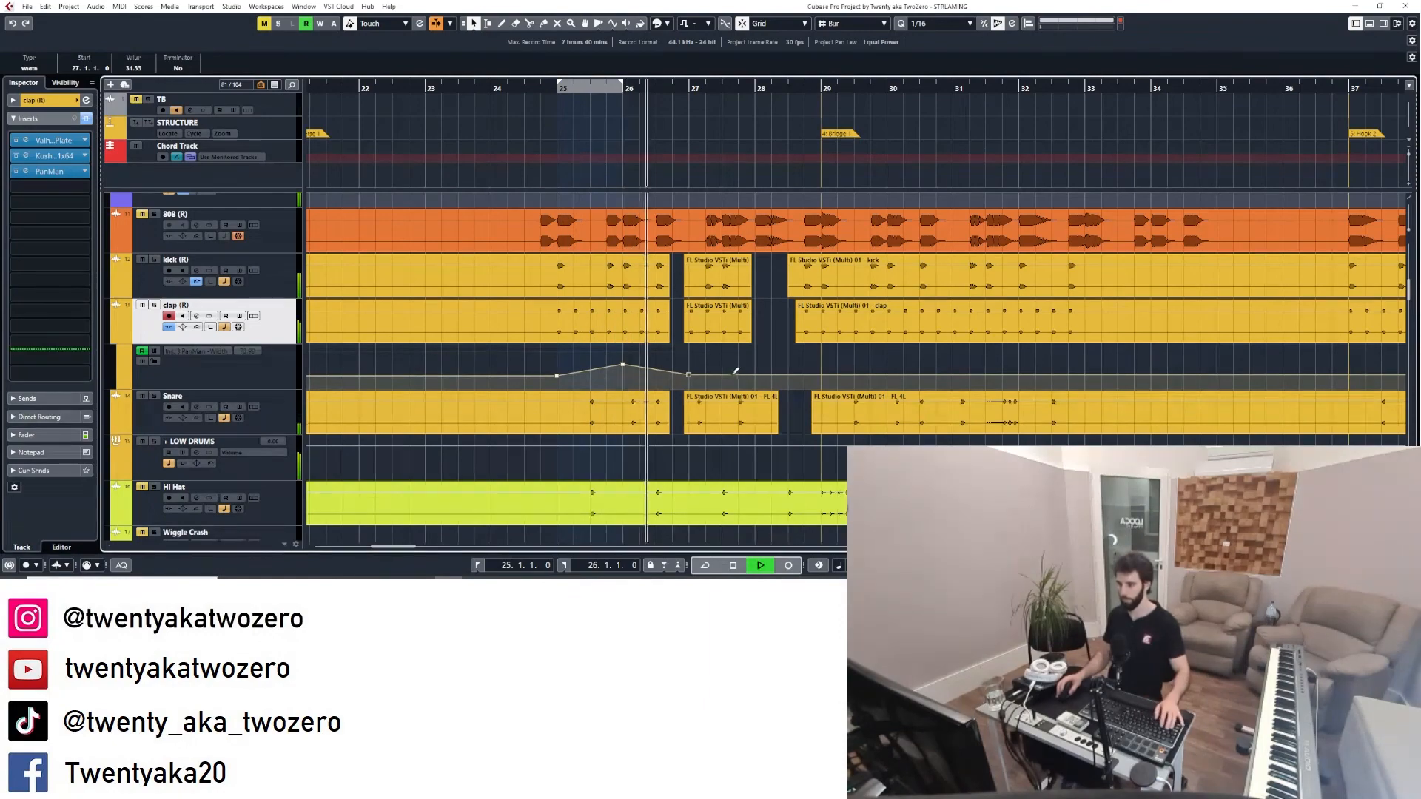
pyautogui.click(755, 367)
pyautogui.click(811, 366)
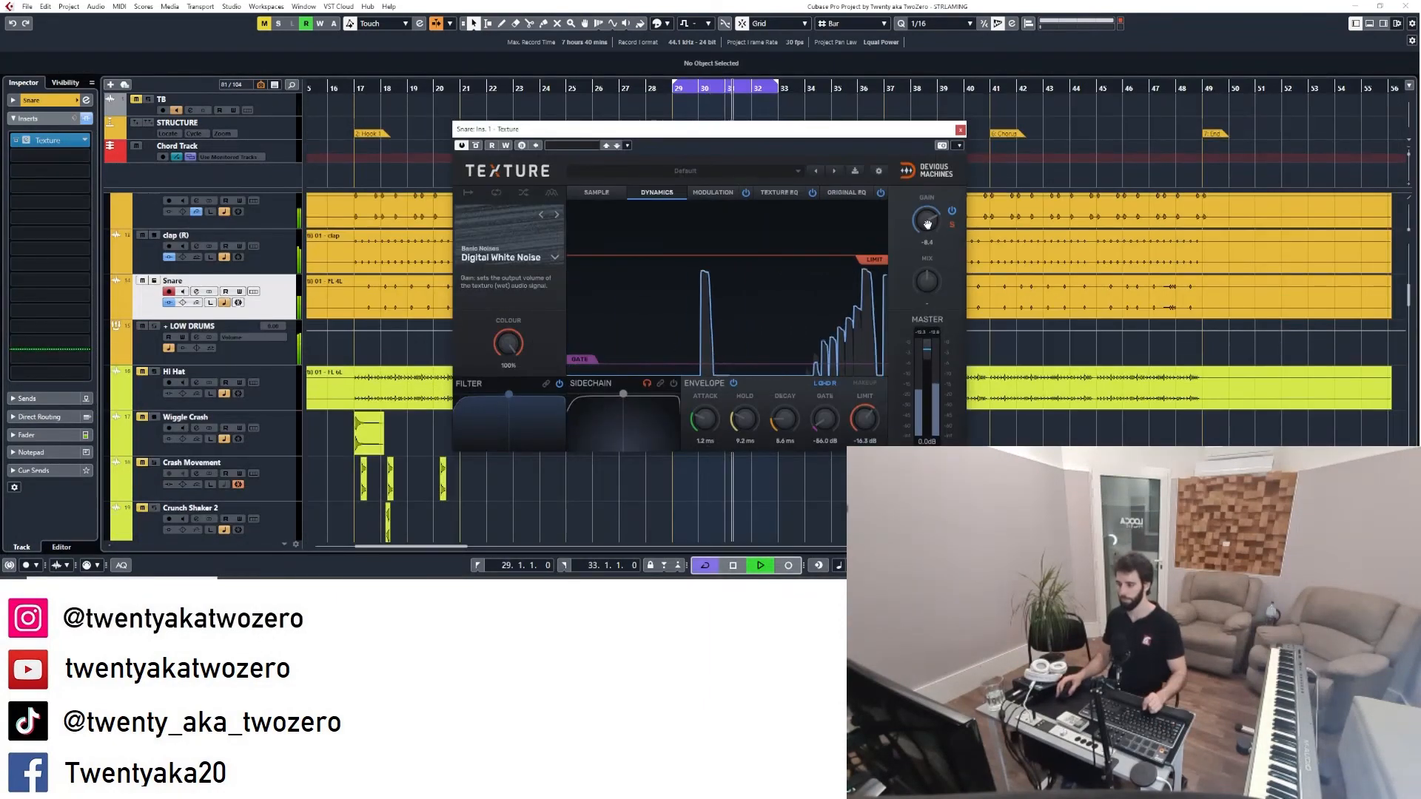
# - Adjust the Gain of the Digital White Noise layer in Texture on the Snare track
pyautogui.moveTo(929, 223); pyautogui.dragTo(935, 212)
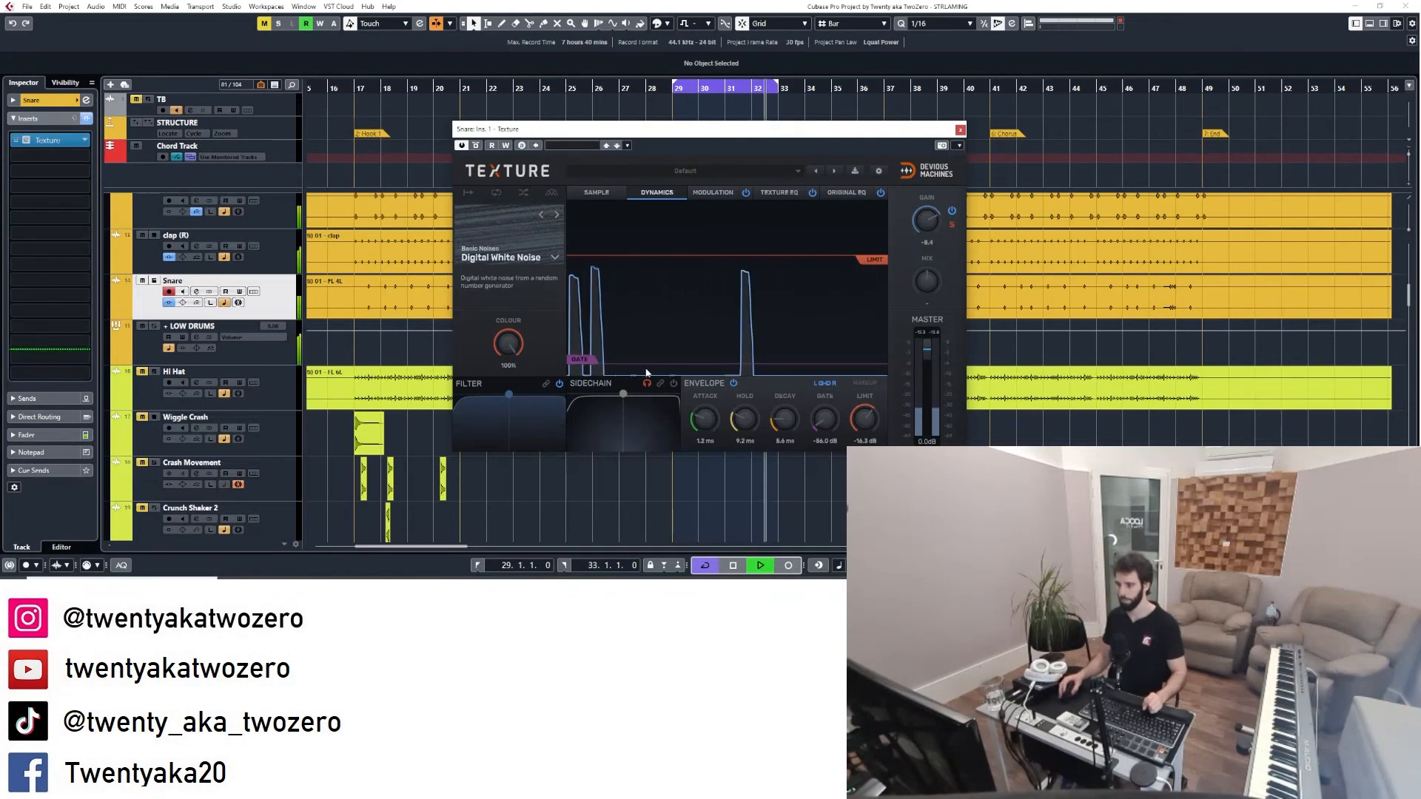